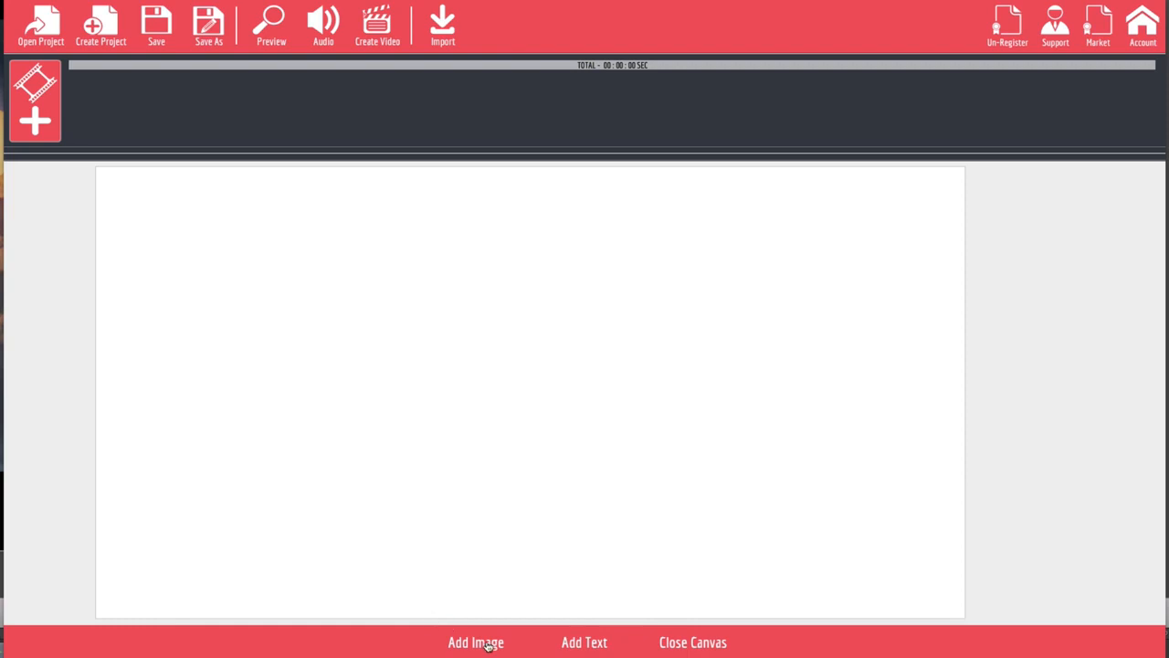
Step: Add the plumber kneeling over a pipe from the Niche-Plumbing sketch folder, enlarged on the left half of the canvas
left_click(480, 642)
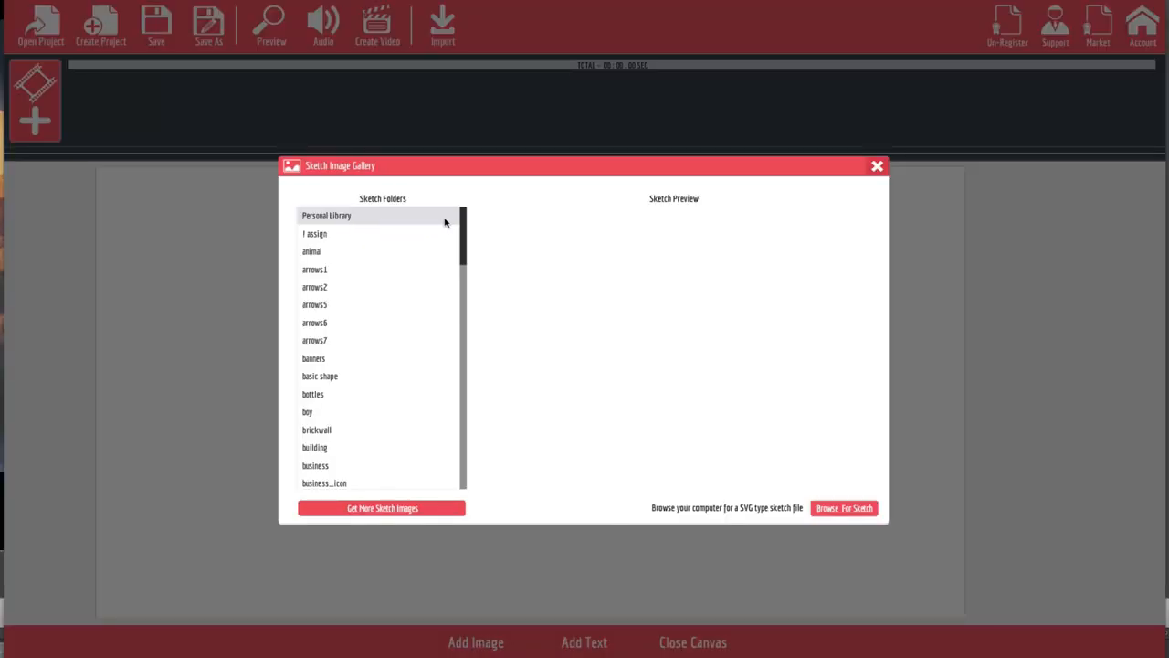
mouse_move(462, 219)
left_mouse_down()
mouse_move(451, 458)
mouse_move(457, 215)
left_mouse_up()
scroll(358, 398, "down", 5)
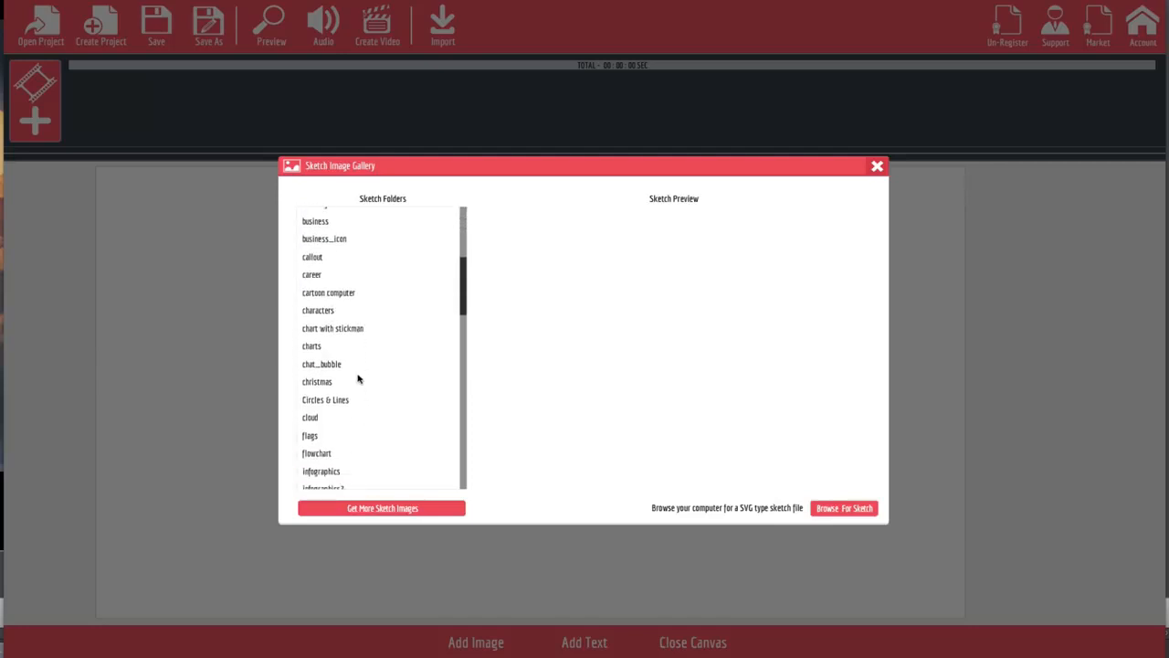
scroll(358, 379, "down", 6)
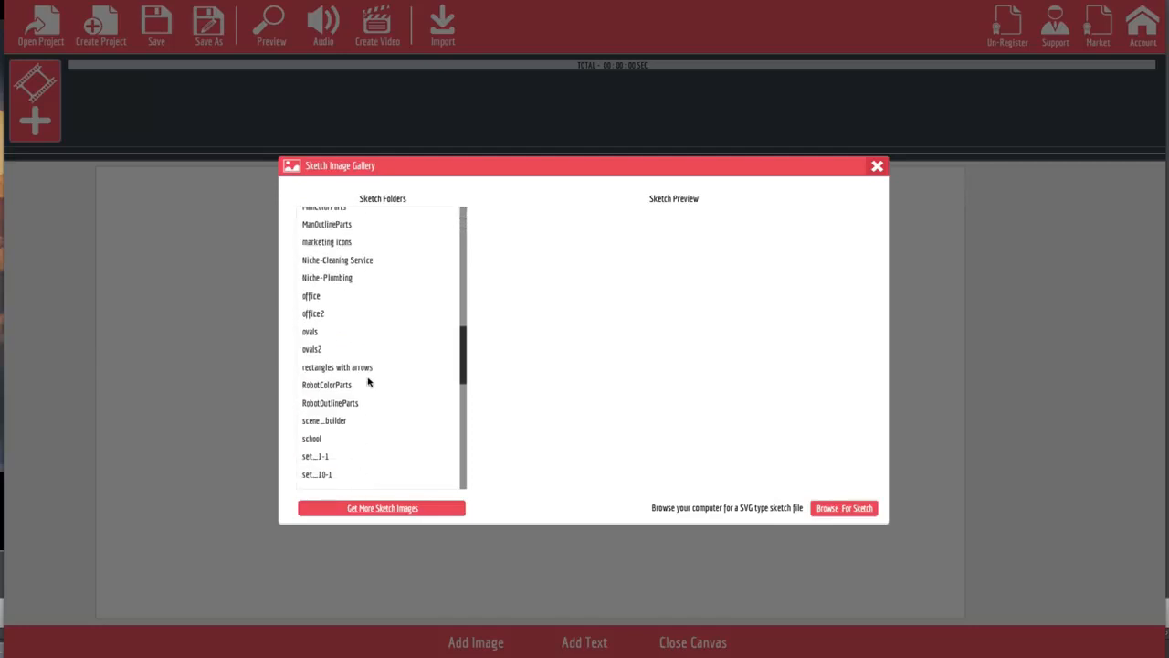
scroll(369, 382, "down", 1)
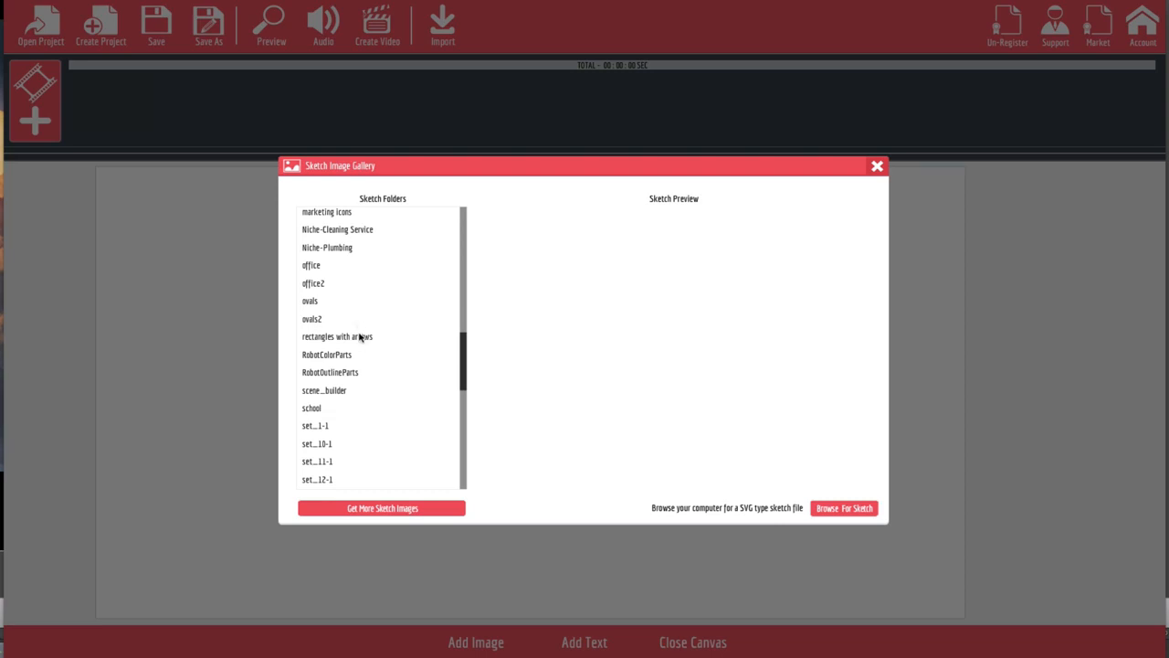
left_click(340, 249)
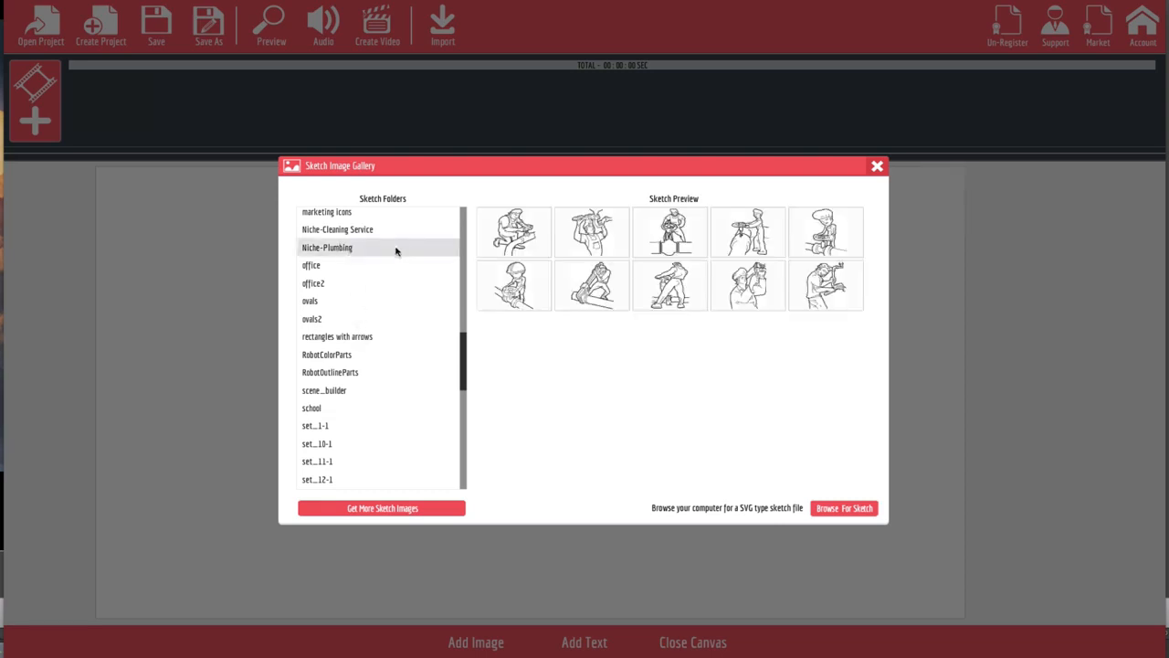
left_click(518, 243)
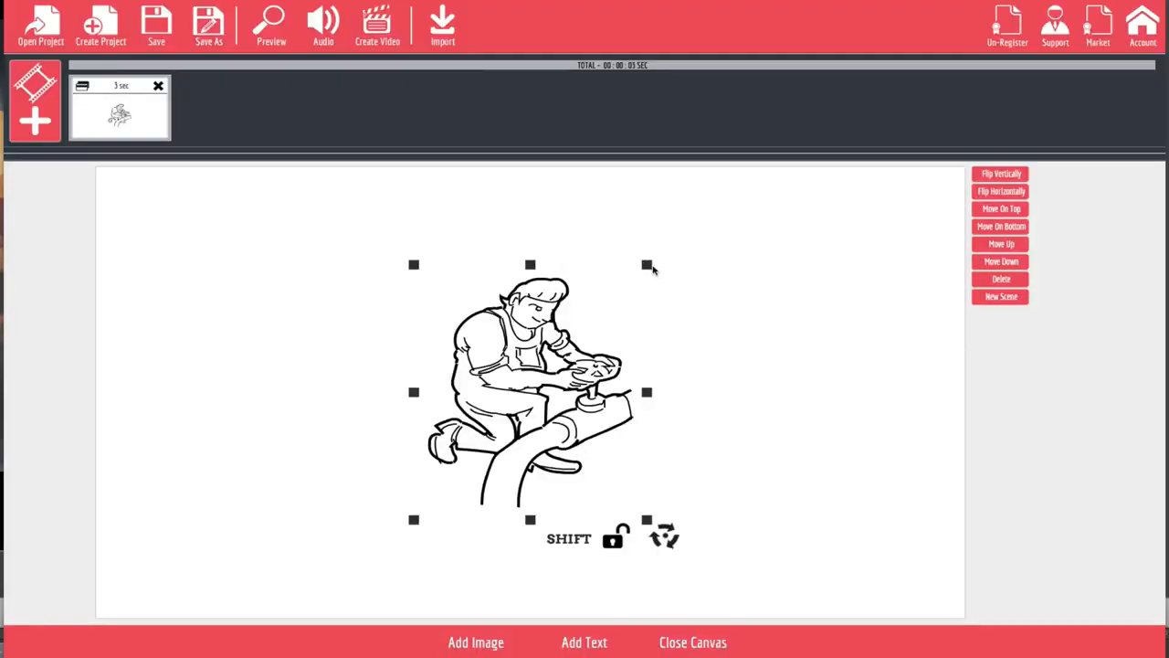
mouse_move(646, 265)
left_mouse_down()
mouse_move(652, 240)
mouse_move(673, 228)
mouse_move(569, 214)
mouse_move(678, 221)
mouse_move(613, 234)
mouse_move(653, 232)
mouse_move(633, 250)
mouse_move(660, 253)
mouse_move(635, 280)
left_mouse_up()
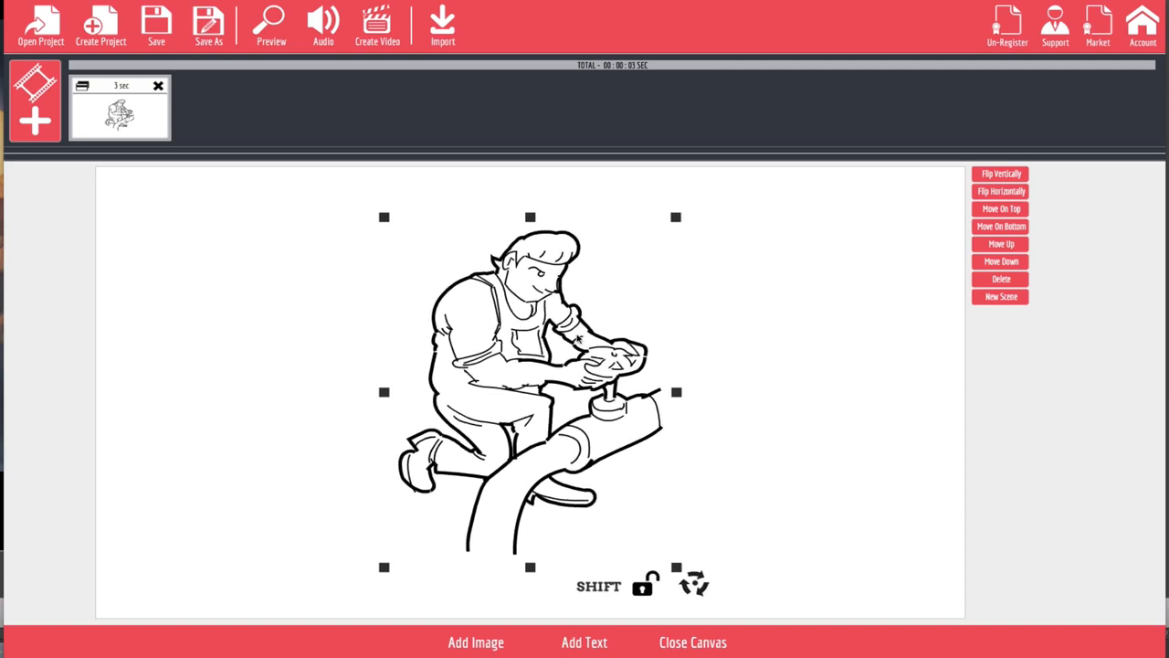
left_click_drag(559, 345, 368, 360)
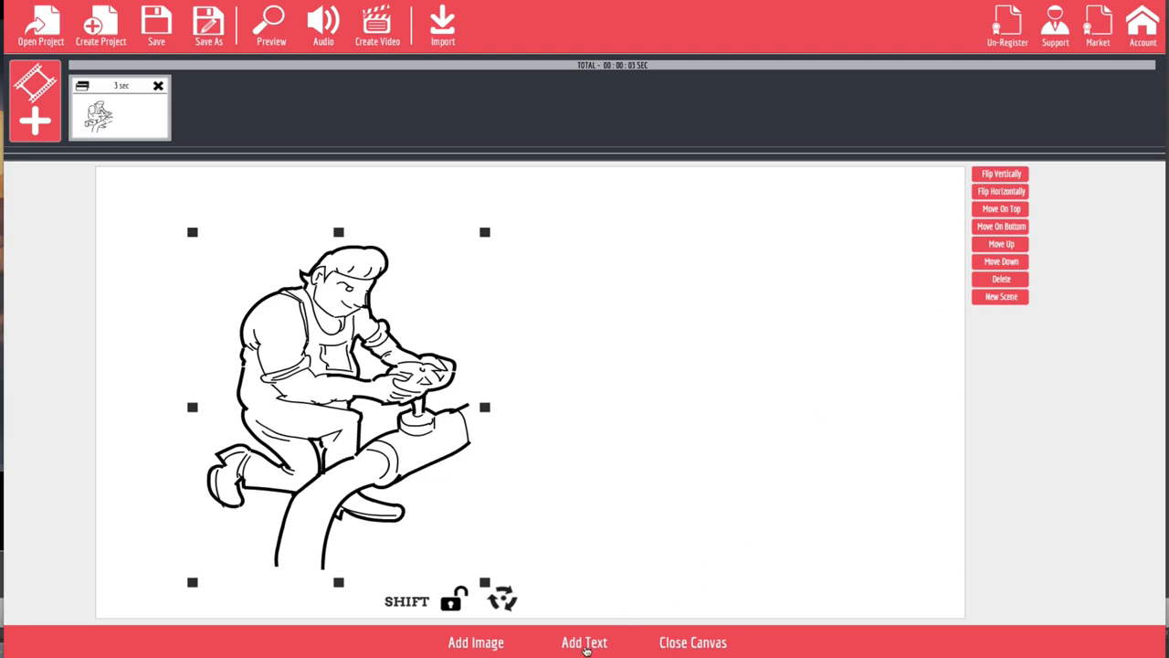
Step: Add a text sketch above and beside the kneeling plumber and enlarge it slightly
left_click(585, 644)
mouse_move(583, 399)
left_mouse_down()
mouse_move(647, 321)
mouse_move(661, 253)
left_mouse_up()
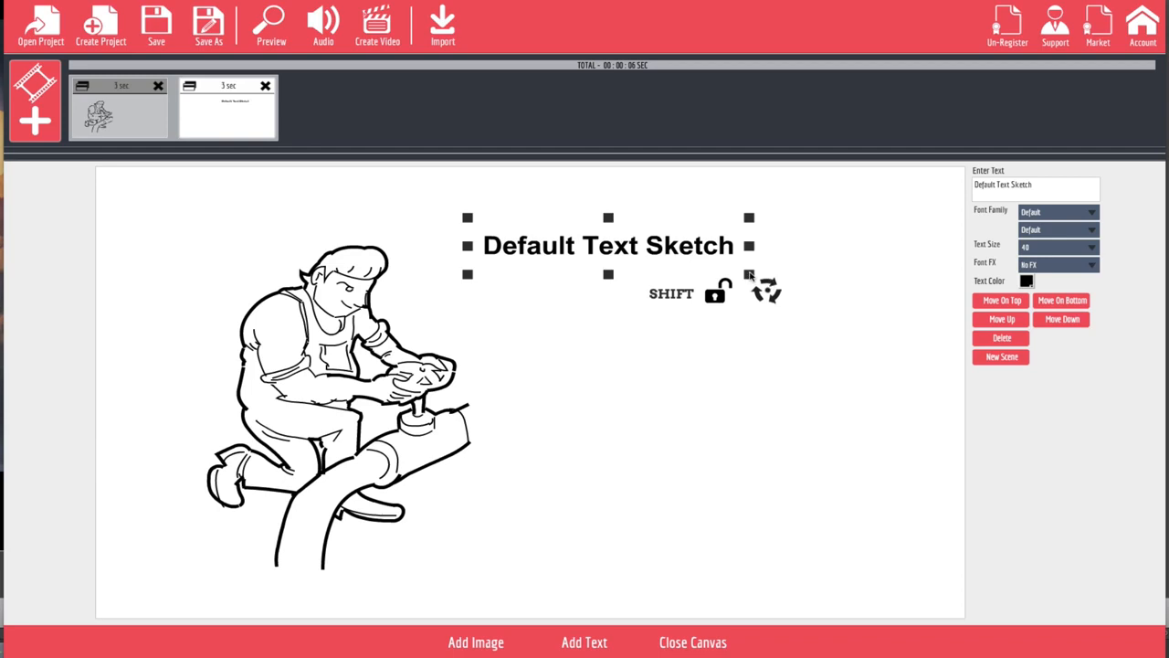
left_click_drag(750, 274, 775, 286)
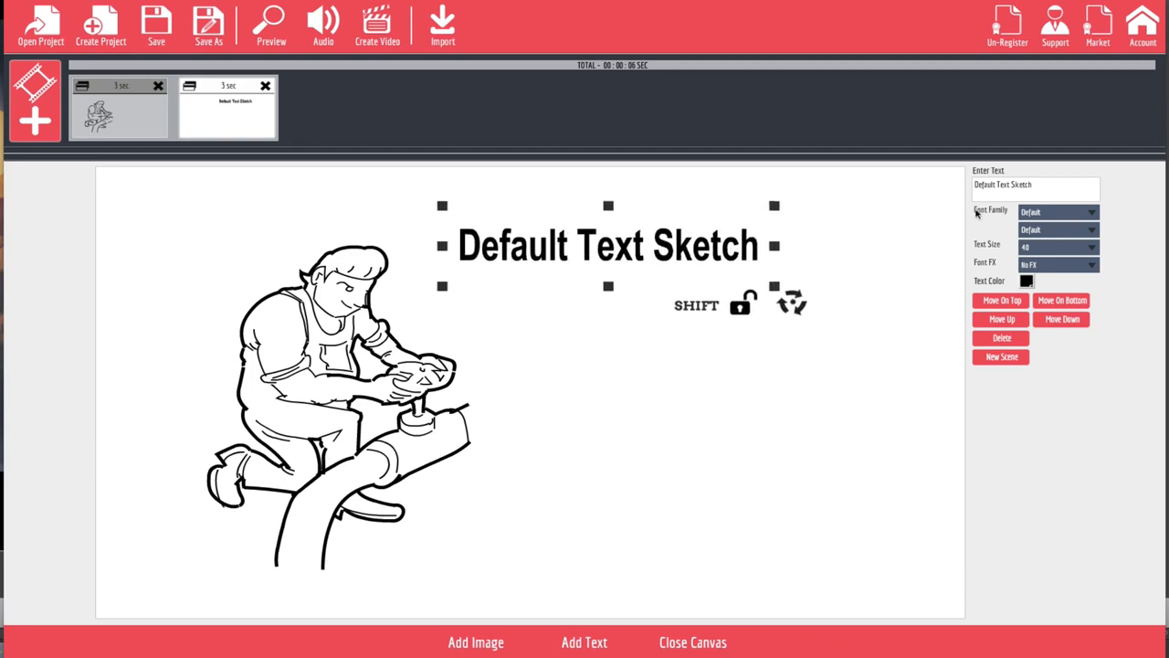
Step: Change the text sketch to "Have a difficult plumbing Problem" and place it along the canvas's upper right edge, clear of the plumber
left_click_drag(1027, 188, 815, 148)
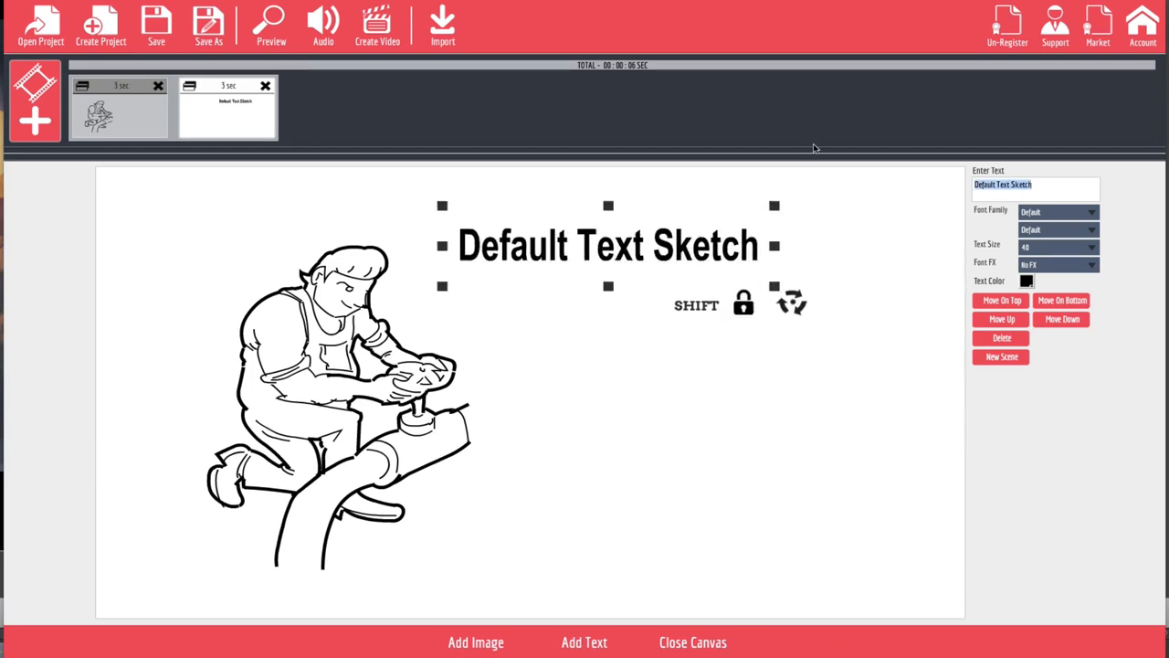
type("Have a")
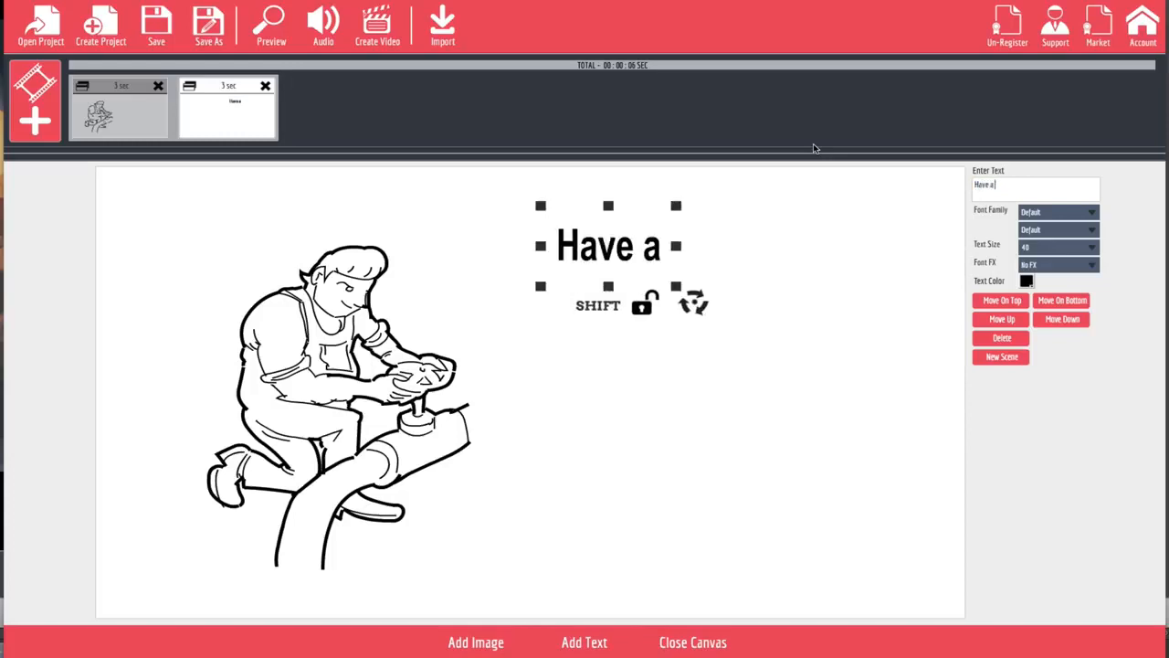
type(" difficu")
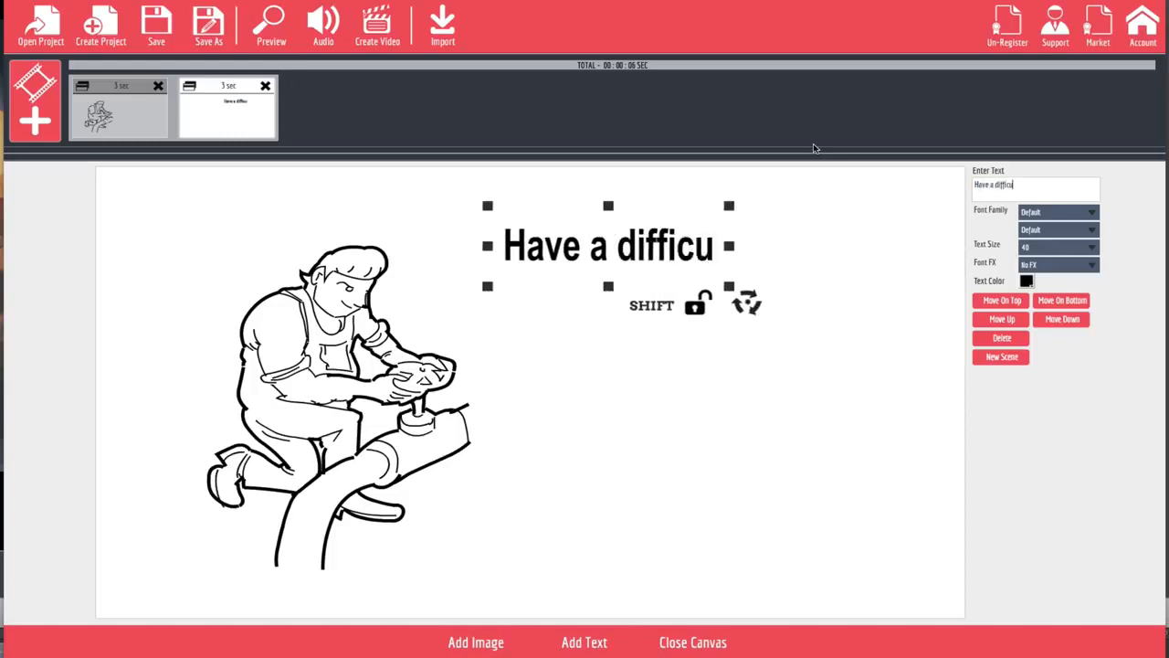
type("lt pl")
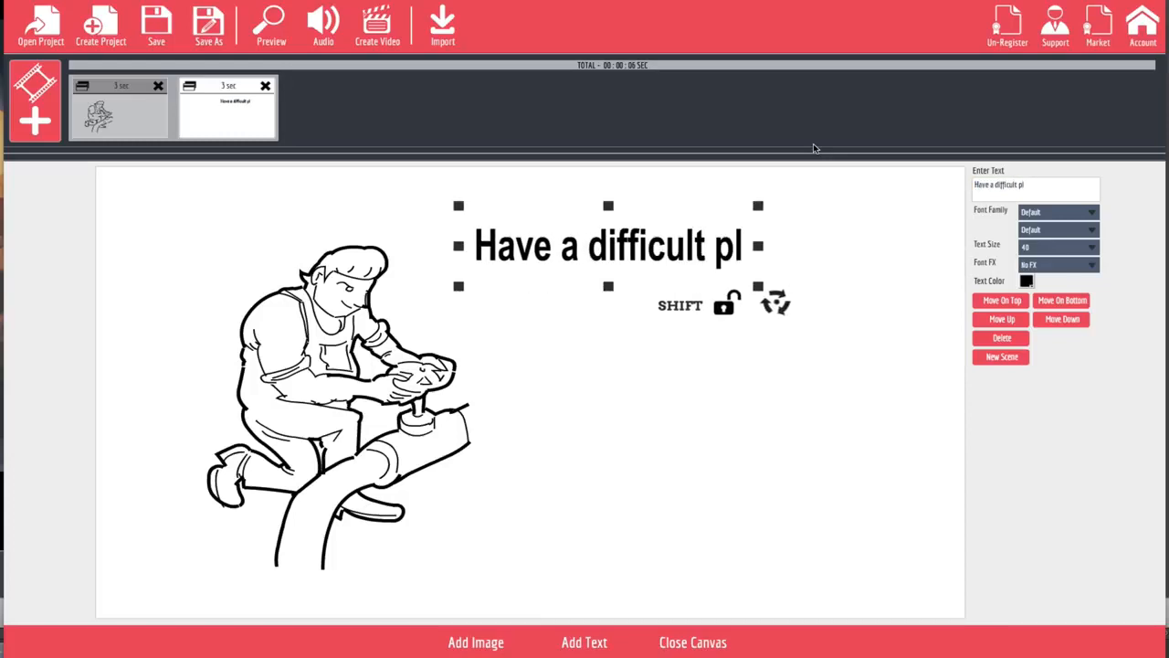
type("umbing")
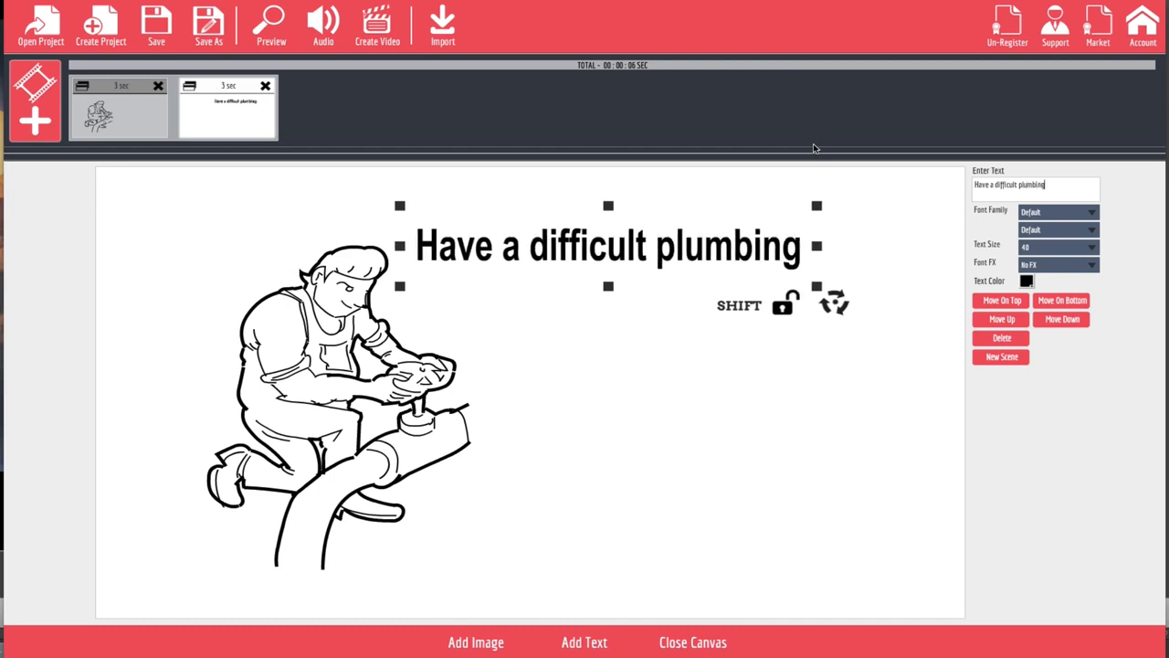
type("O")
key("BackSpace")
type("Pro")
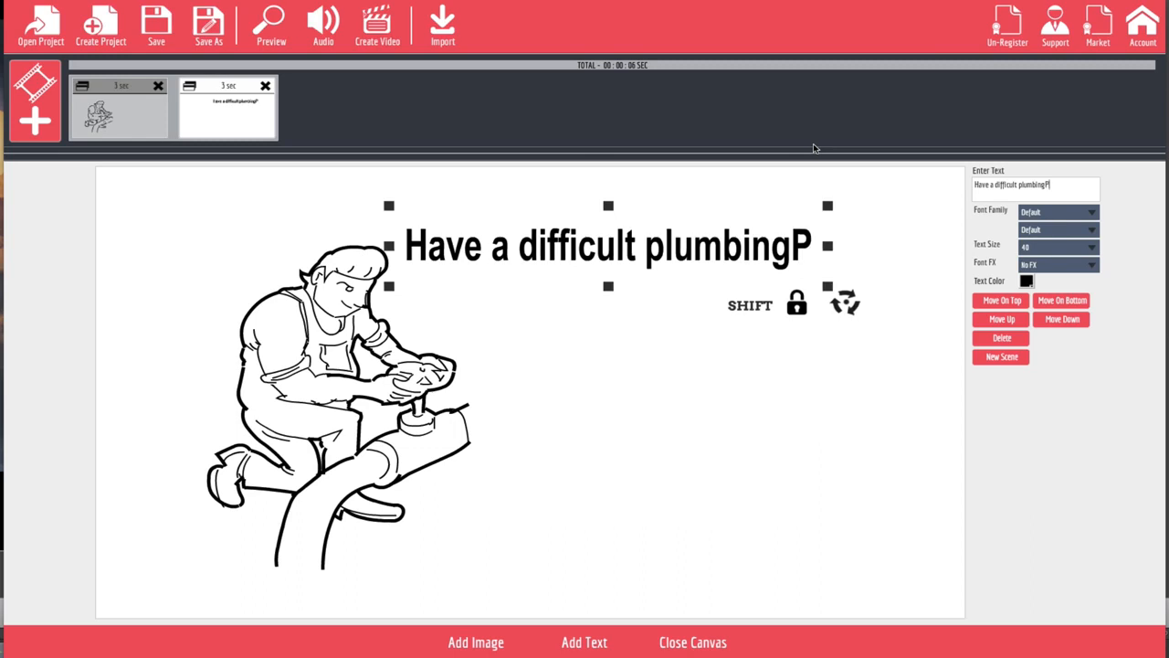
key("BackSpace")
key("BackSpace")
key("BackSpace")
type("Problem")
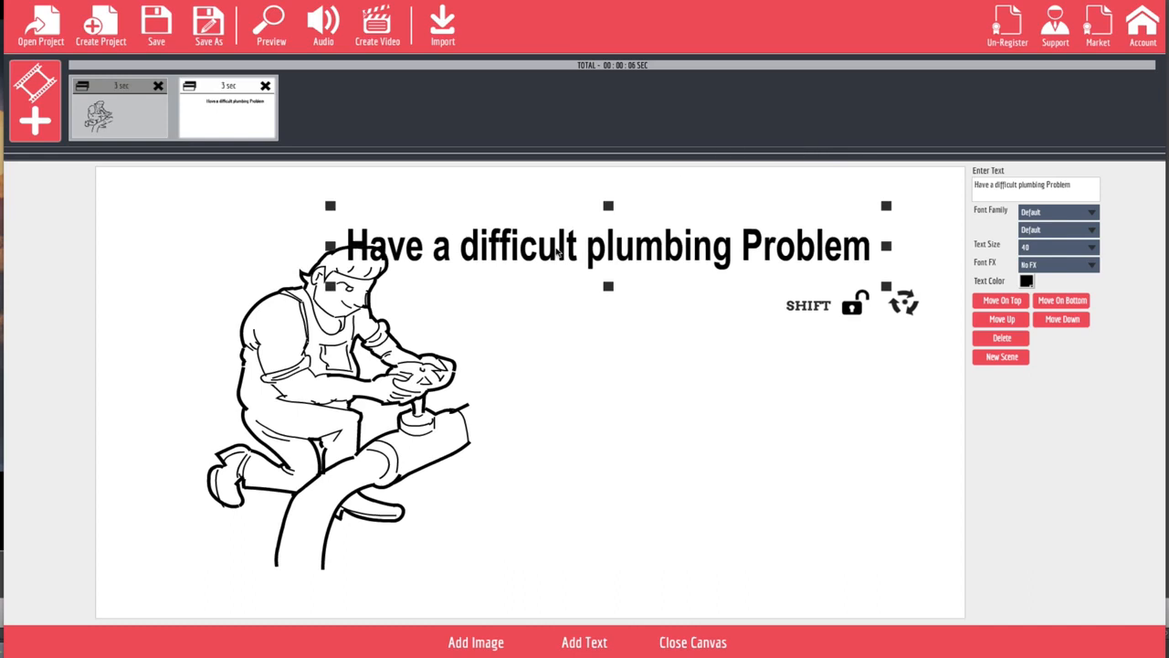
left_click_drag(581, 256, 641, 211)
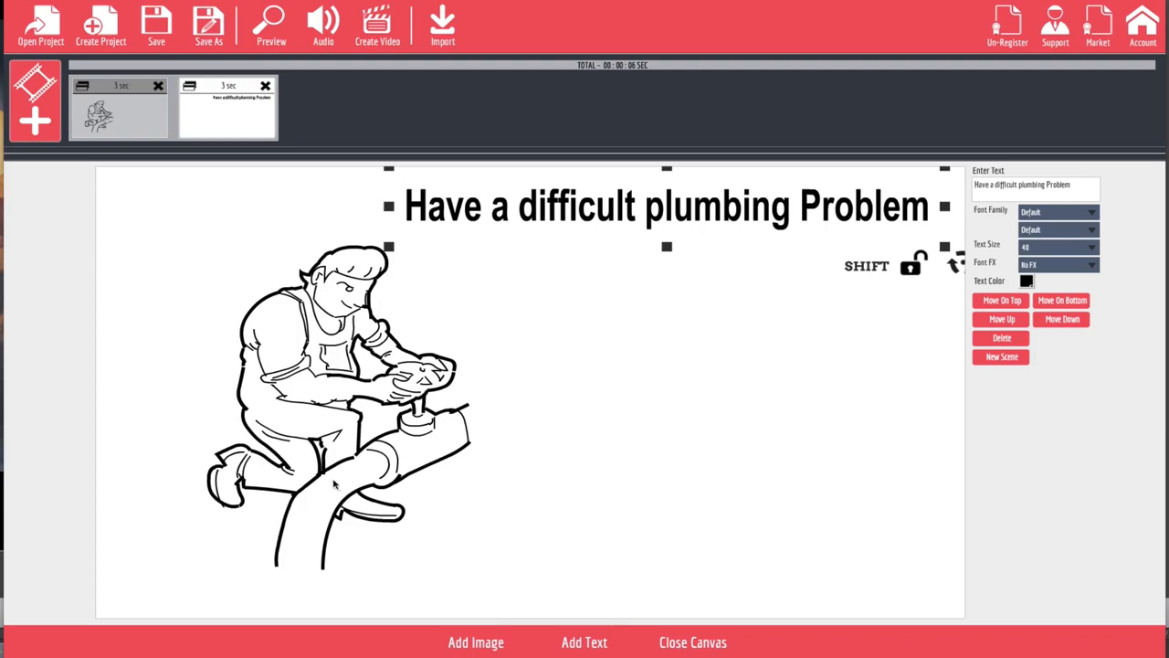
Step: Add the Niche-Plumbing sketch of a standing figure turning a valve wheel, enlarged on the right side below the heading
left_click(470, 642)
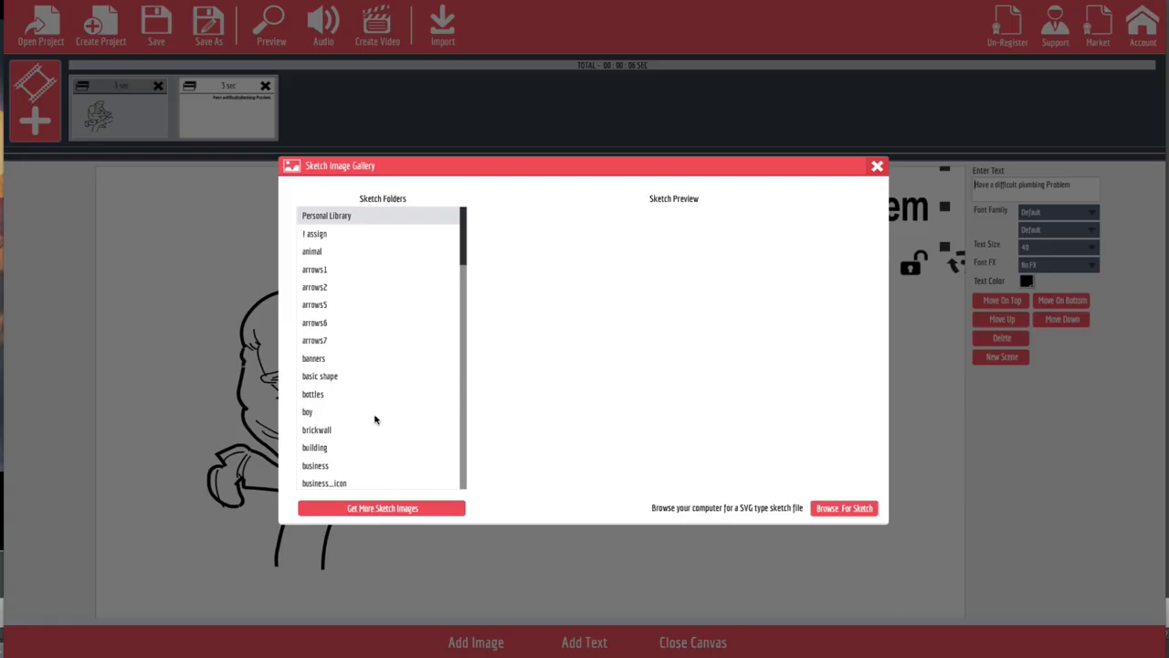
scroll(353, 425, "down", 10)
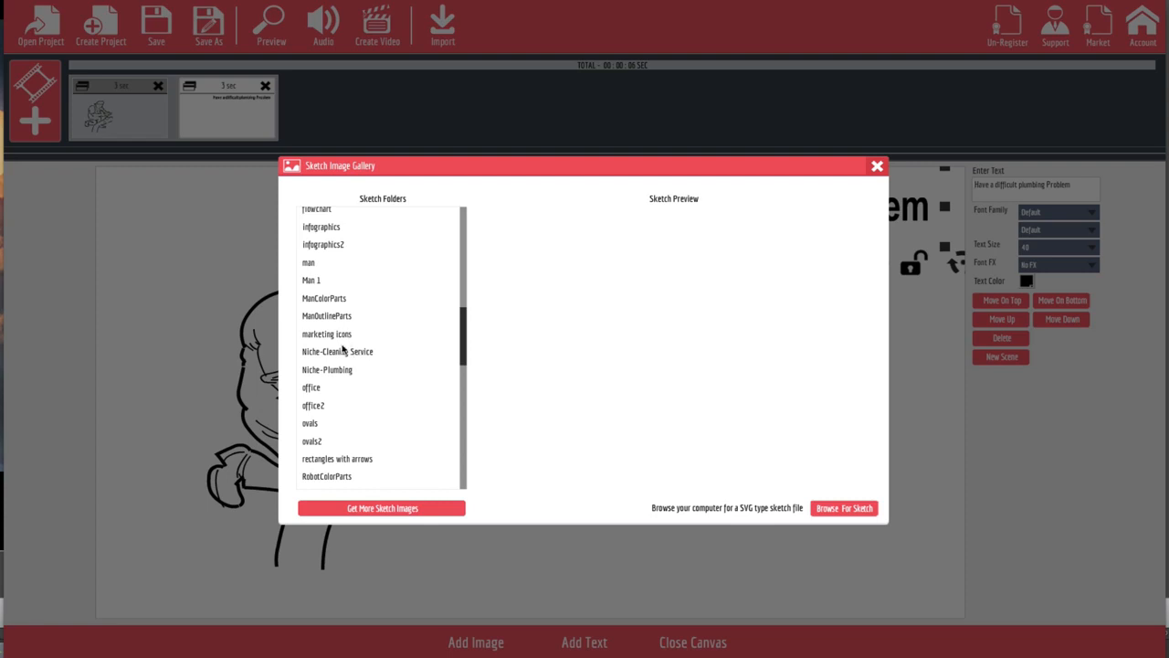
left_click(346, 369)
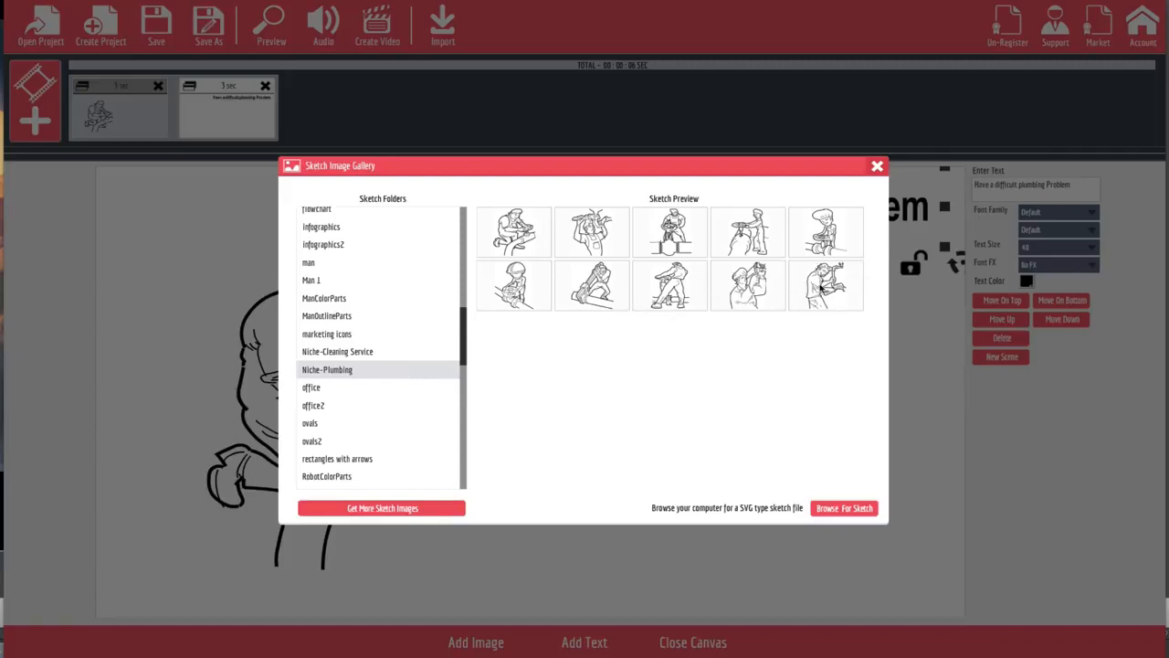
left_click(751, 248)
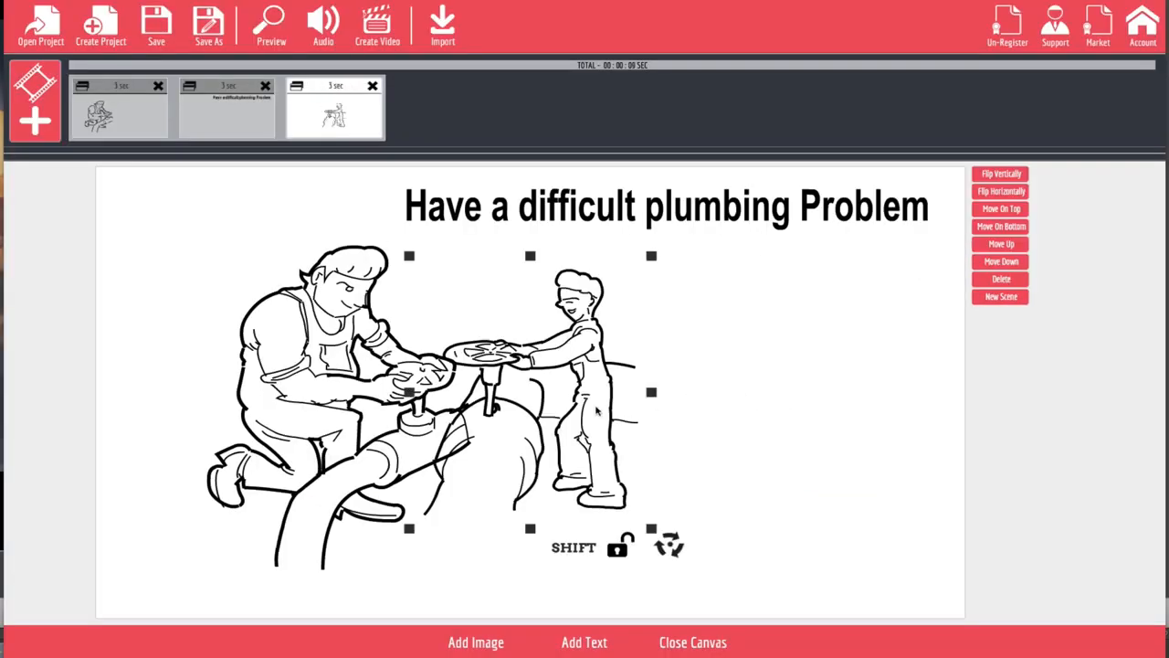
left_click_drag(598, 411, 707, 442)
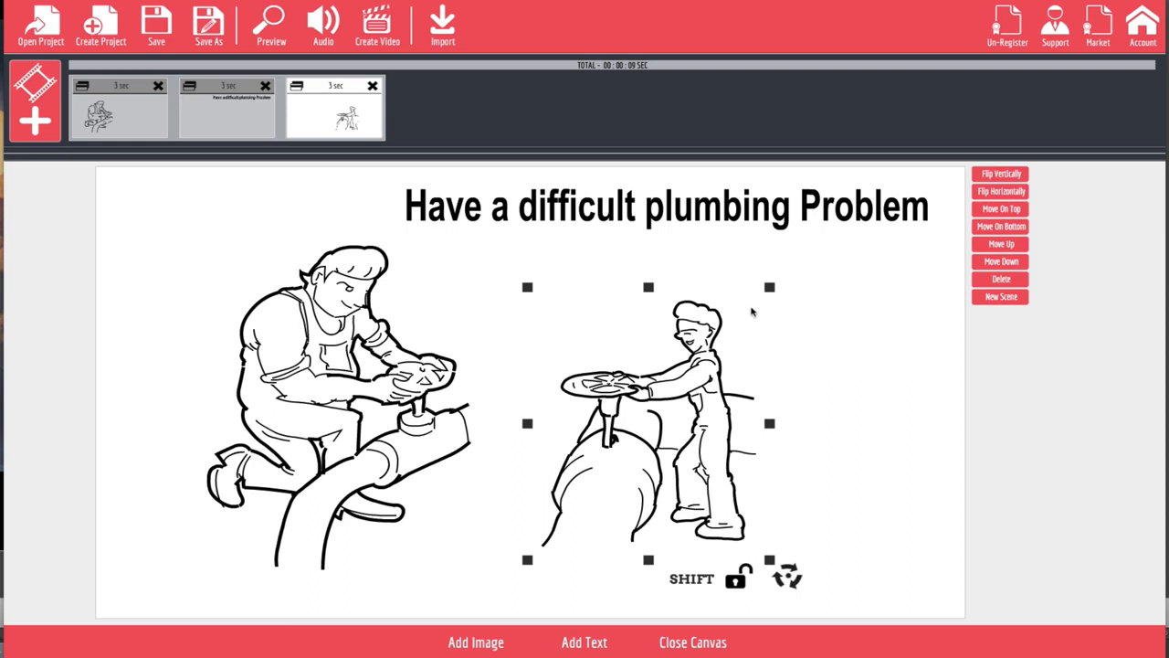
left_click_drag(769, 287, 800, 251)
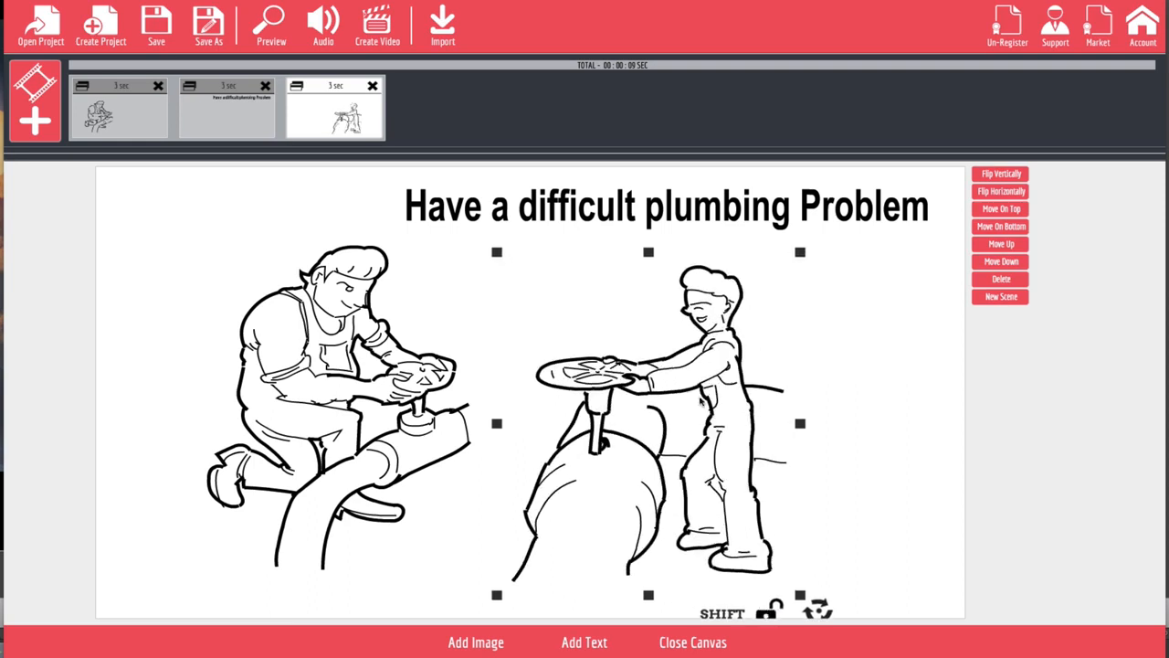
left_click_drag(703, 402, 775, 423)
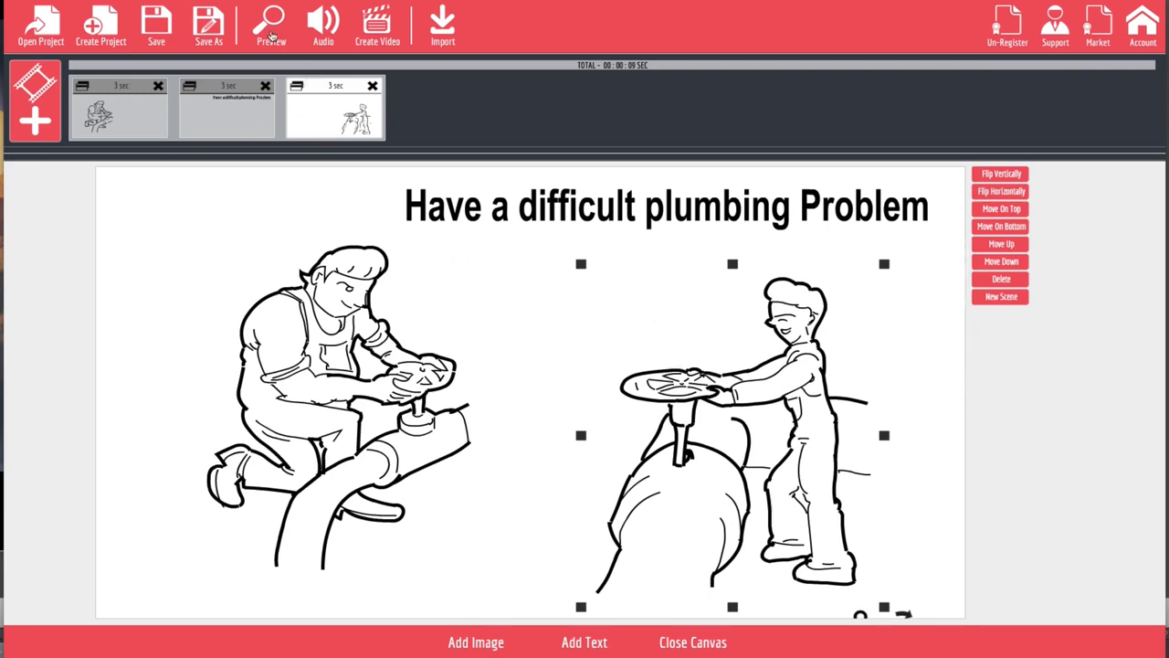
Step: Preview the sketch animation of the first scene, then close the preview
left_click(270, 33)
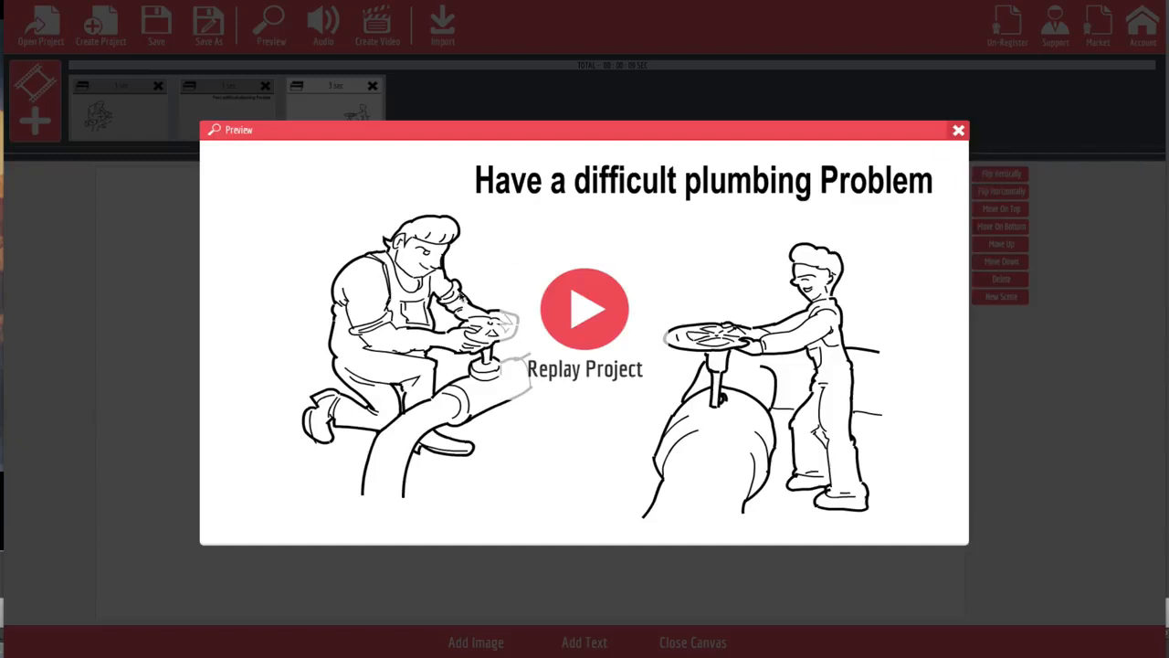
left_click(958, 132)
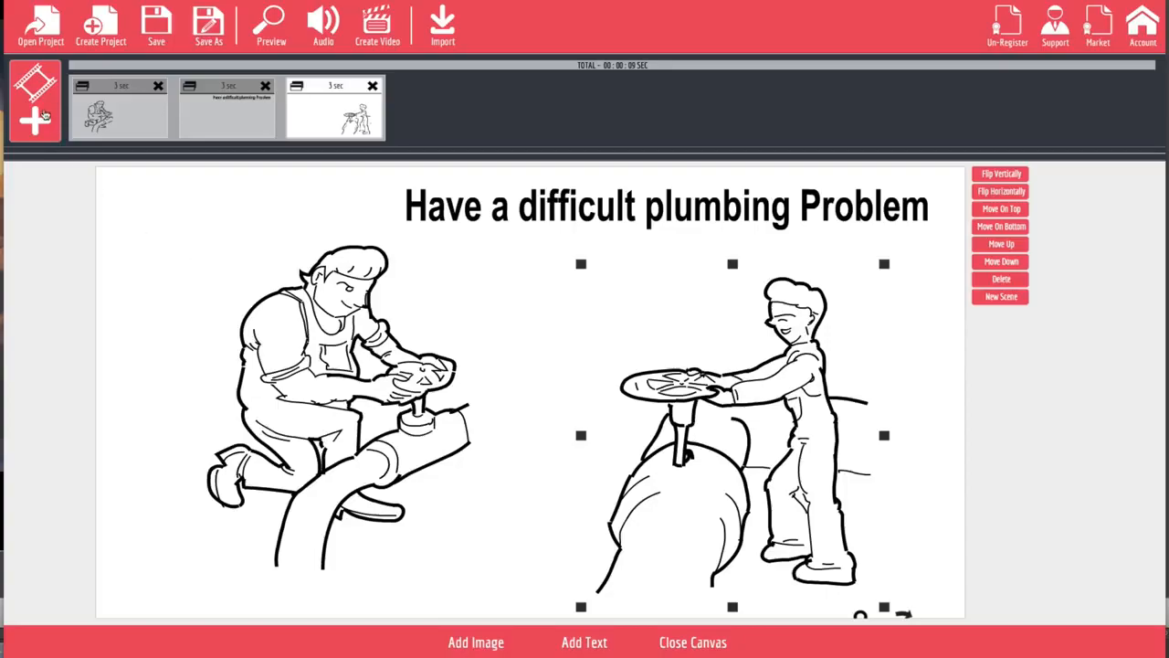
Step: Create a new sketch scene and insert the Niche-Plumbing sketch of a man using a large wrench on a pipe
left_click(44, 114)
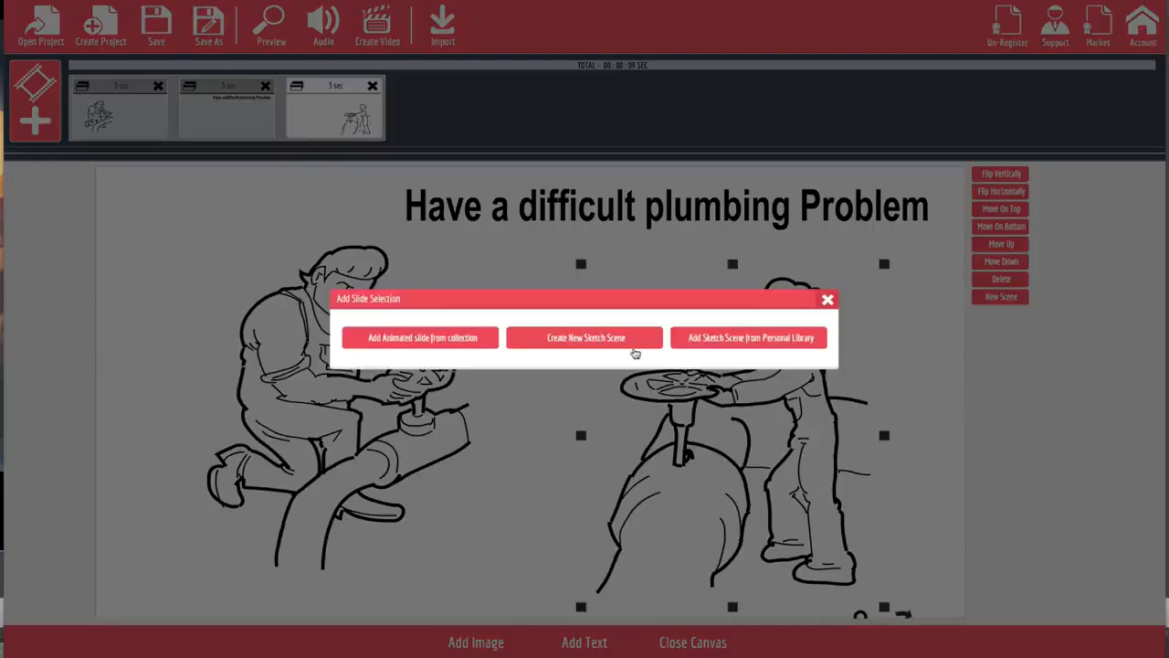
left_click(630, 346)
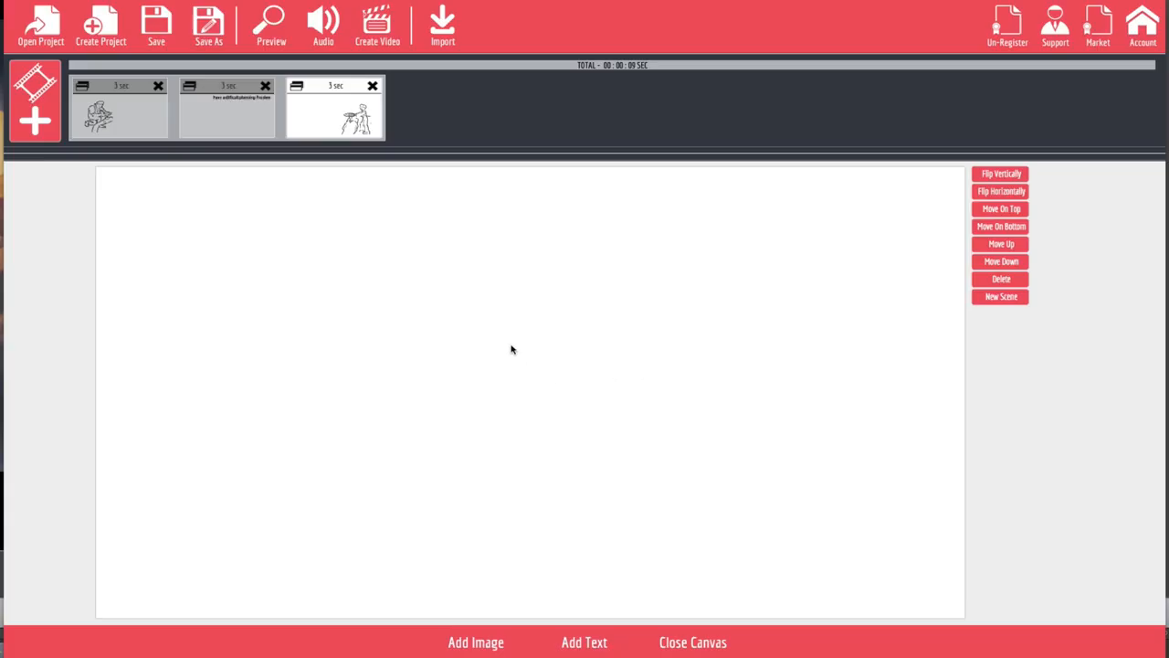
left_click(476, 643)
scroll(372, 444, "down", 15)
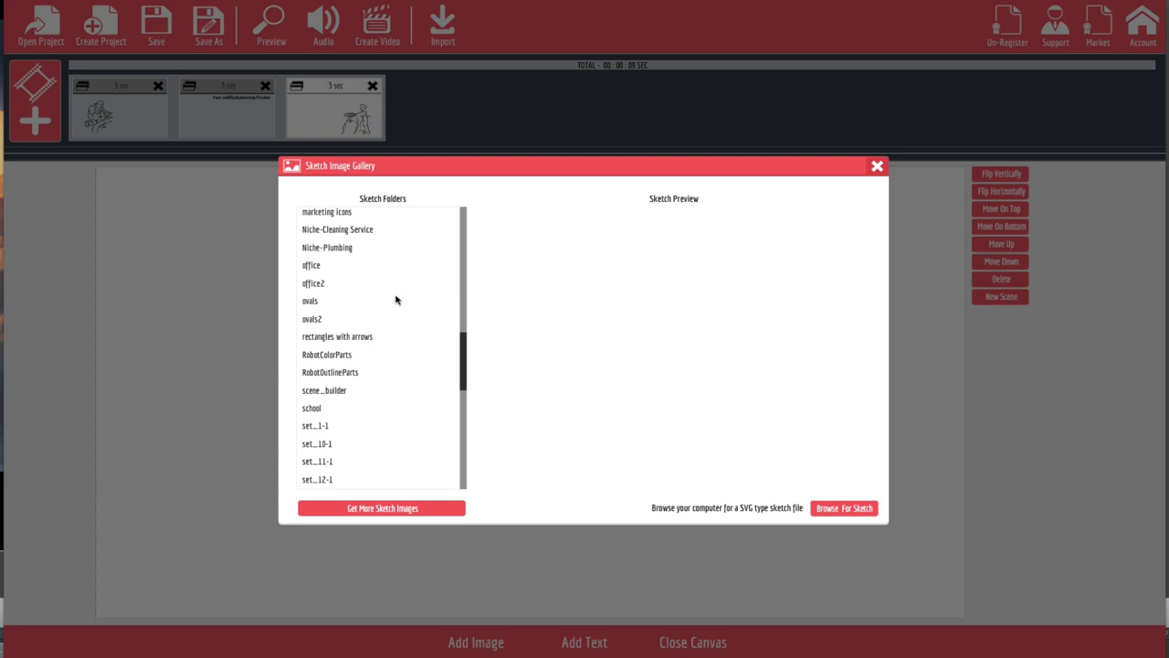
left_click(380, 251)
left_click(586, 287)
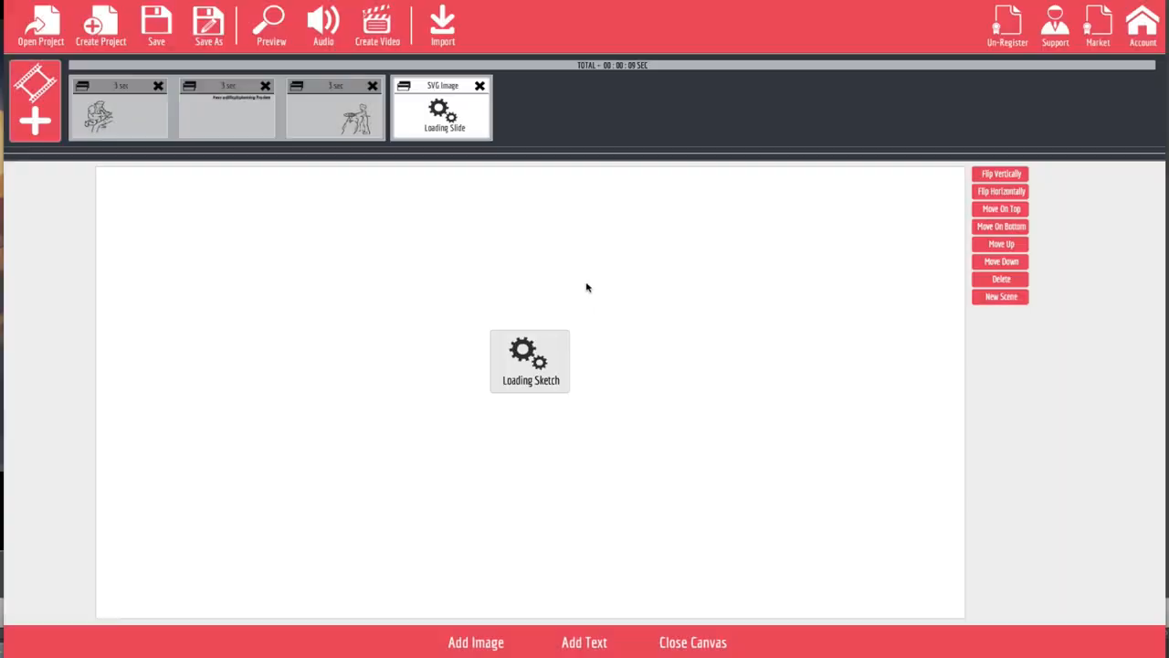
Step: Enlarge the wrench sketch and place it fully visible on the left half of the canvas
mouse_move(548, 393)
left_mouse_down()
mouse_move(363, 407)
mouse_move(324, 459)
left_mouse_up()
mouse_move(425, 331)
left_mouse_down()
mouse_move(464, 300)
mouse_move(472, 277)
mouse_move(490, 274)
left_mouse_up()
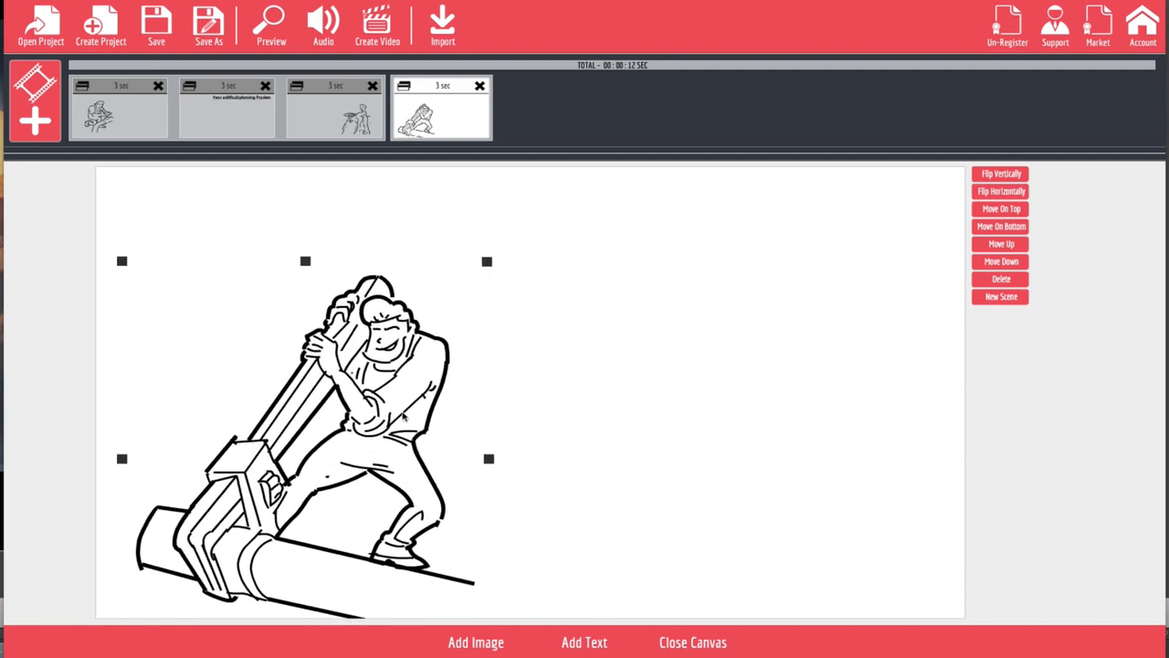
left_click_drag(402, 416, 436, 356)
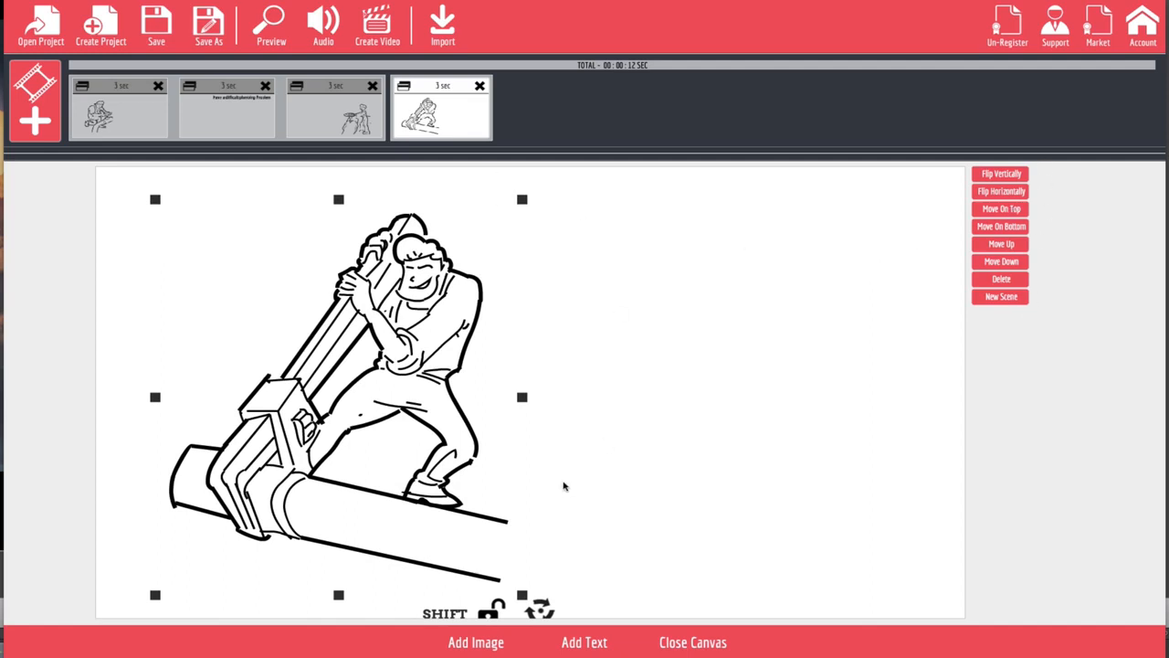
Step: Add the text "We have the tools" beside the wrench sketch, enlarged and stretched taller near the canvas's upper right
left_click(595, 645)
left_click_drag(607, 400, 786, 241)
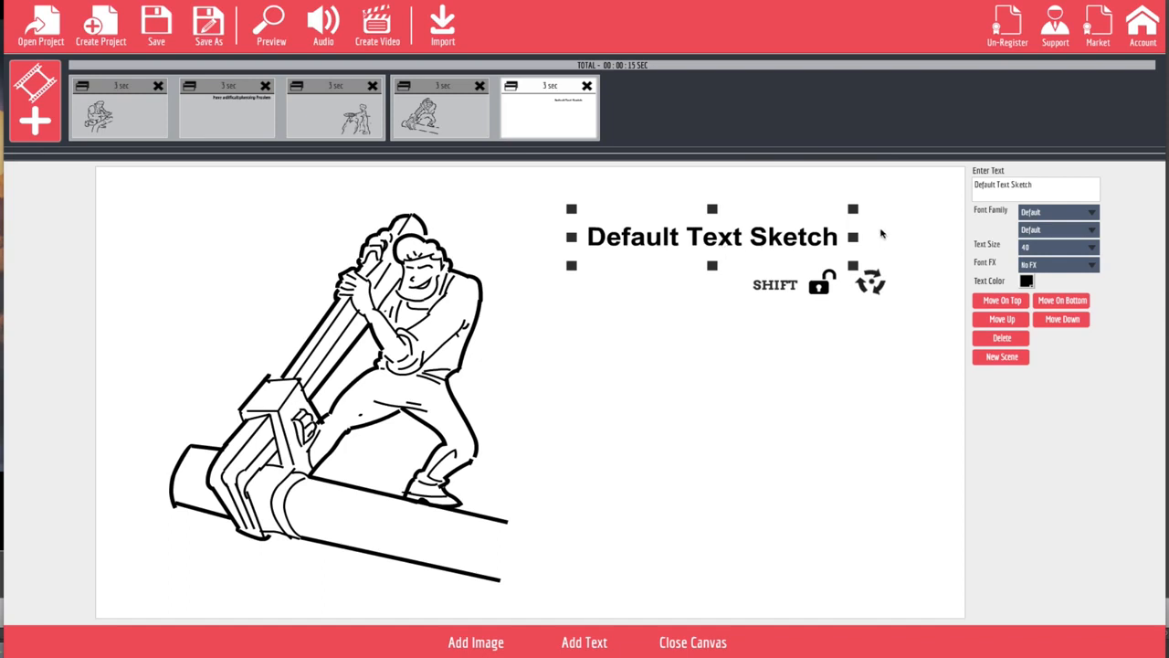
left_click(1049, 185)
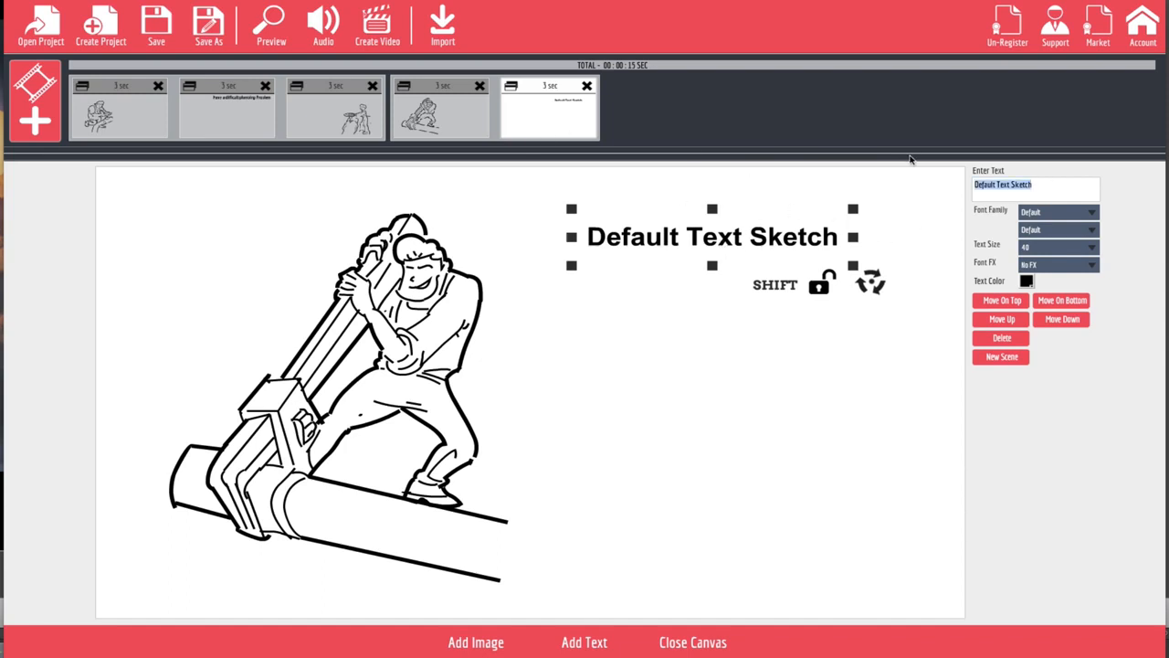
type("We h")
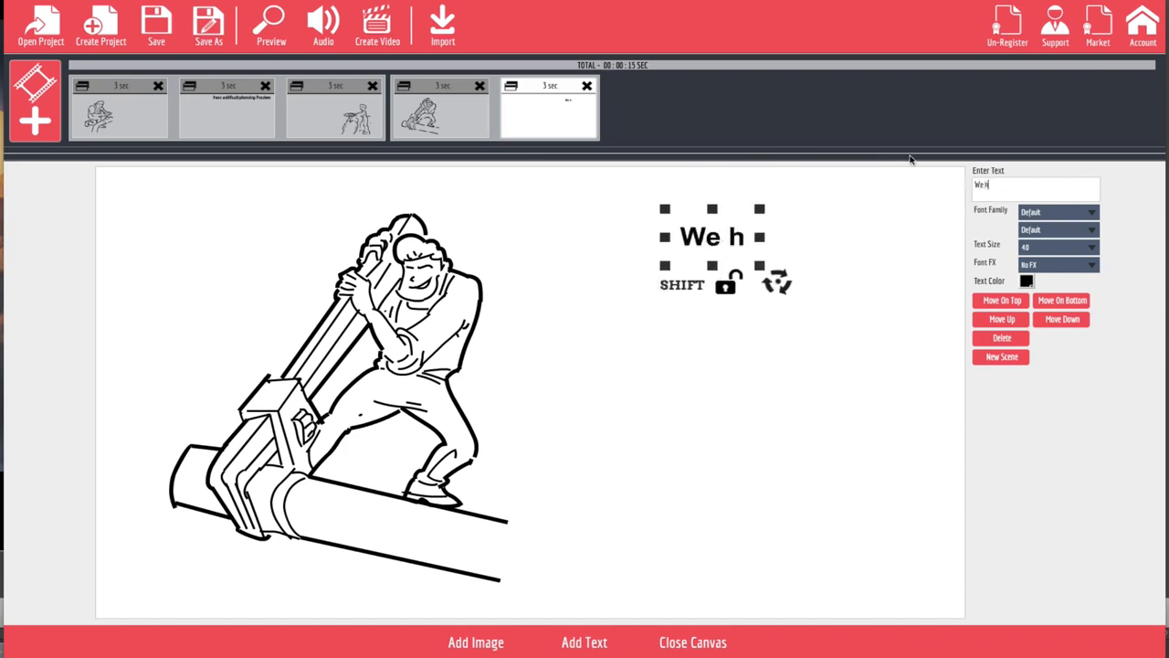
type("ave the")
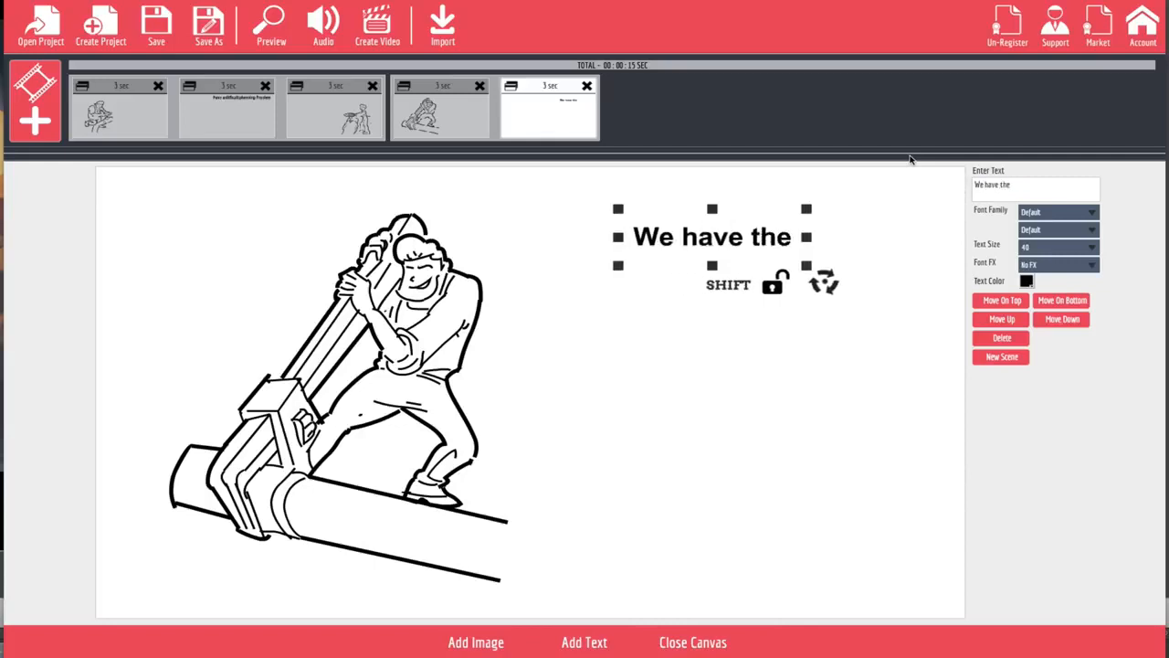
type(" tools")
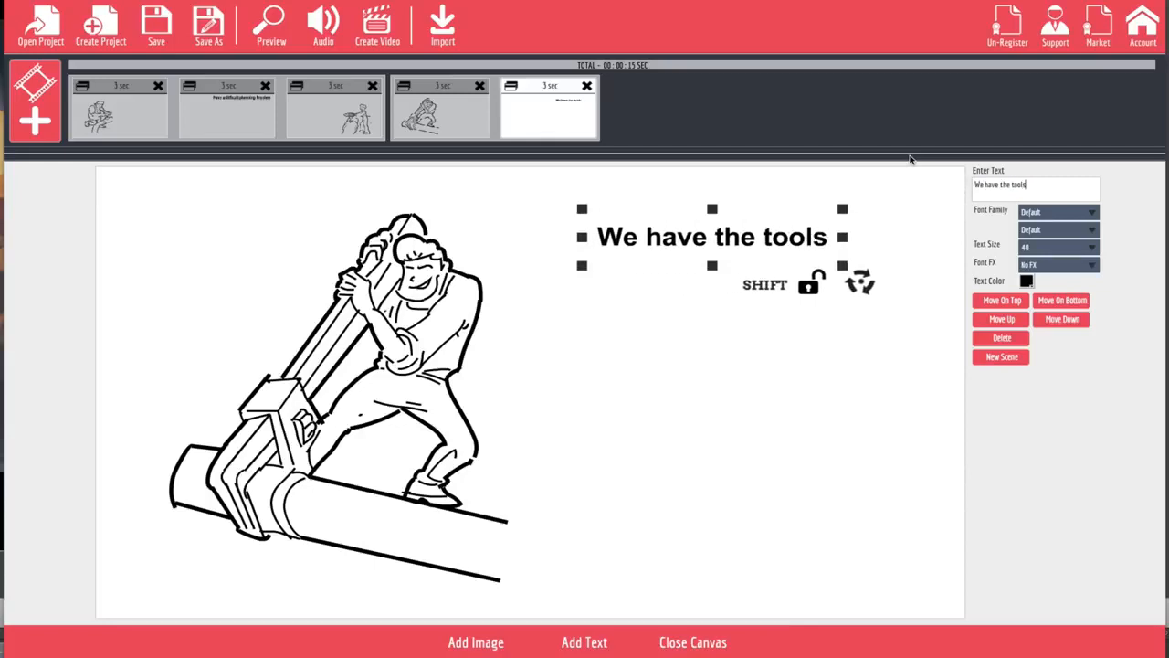
left_click_drag(842, 265, 911, 341)
left_click_drag(831, 253, 827, 248)
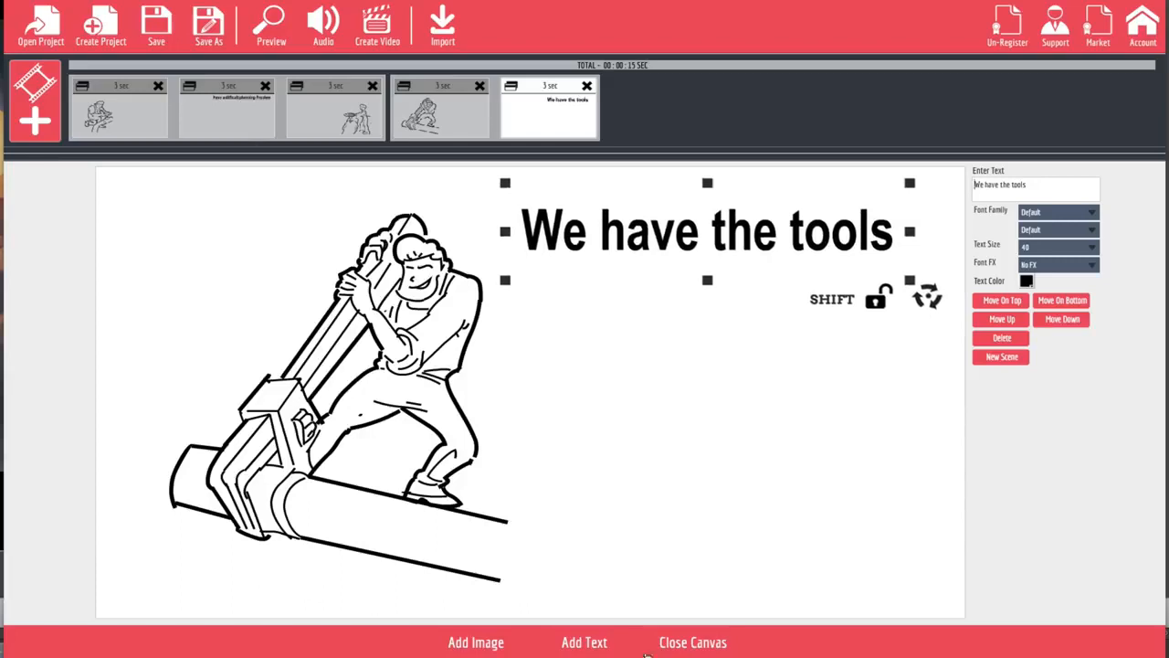
Step: Add the text "And Experience" below the first heading, enlarged, stretched taller and shifted toward the canvas's right edge
left_click(584, 642)
left_click_drag(600, 394, 811, 370)
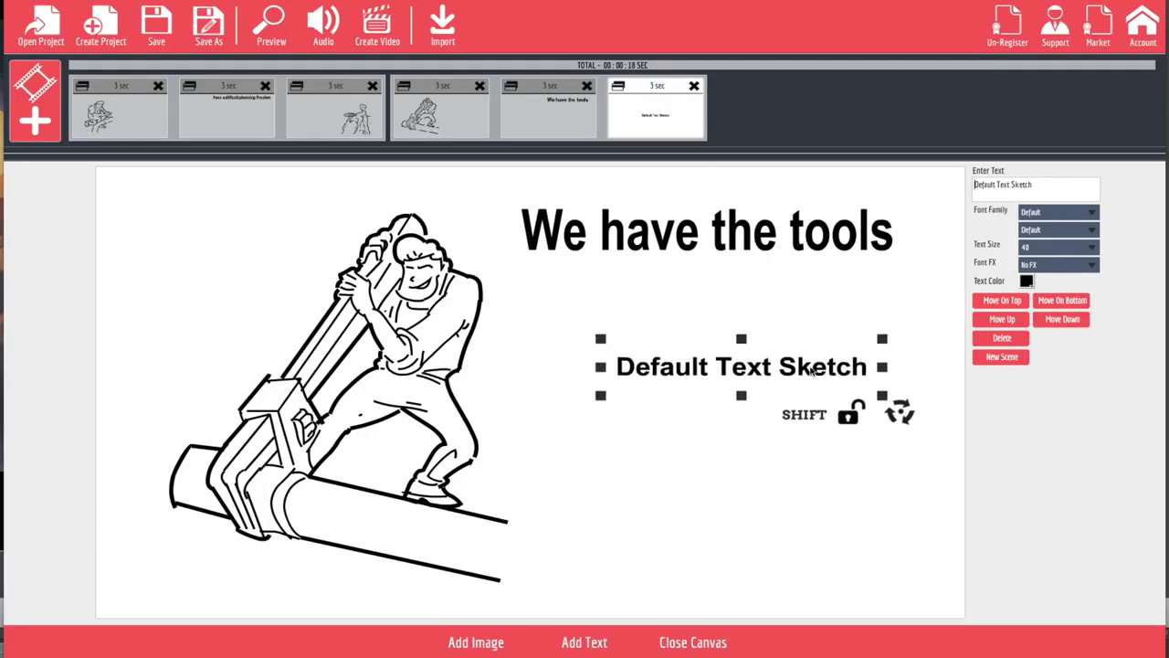
triple_click(1064, 194)
type("And E")
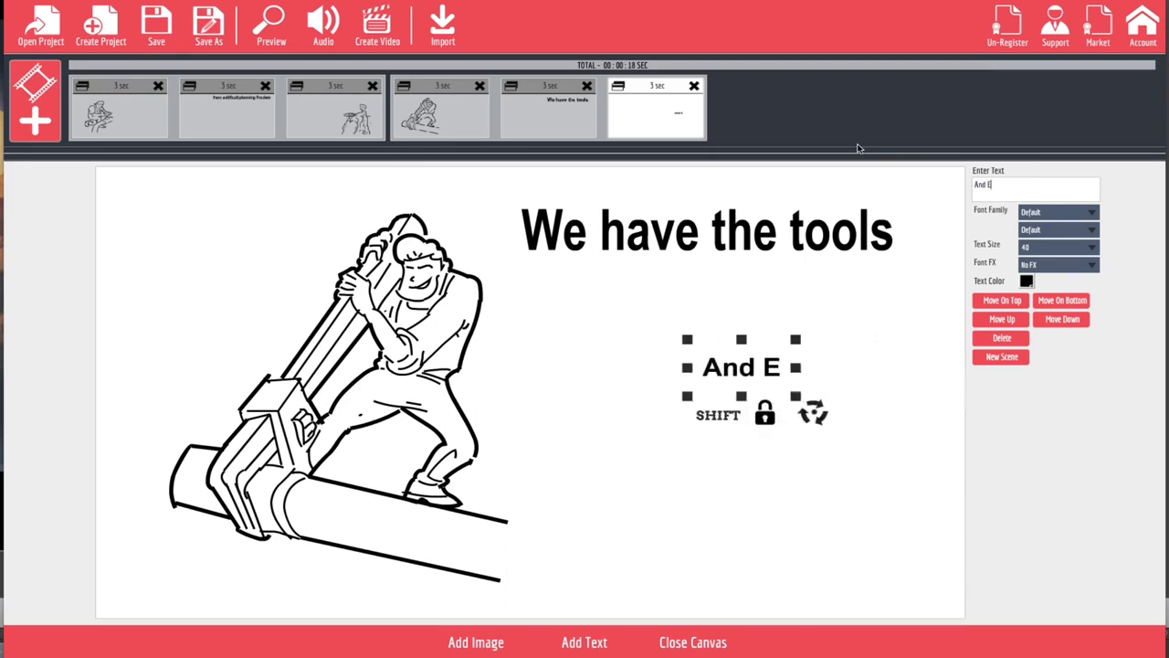
type("xperi")
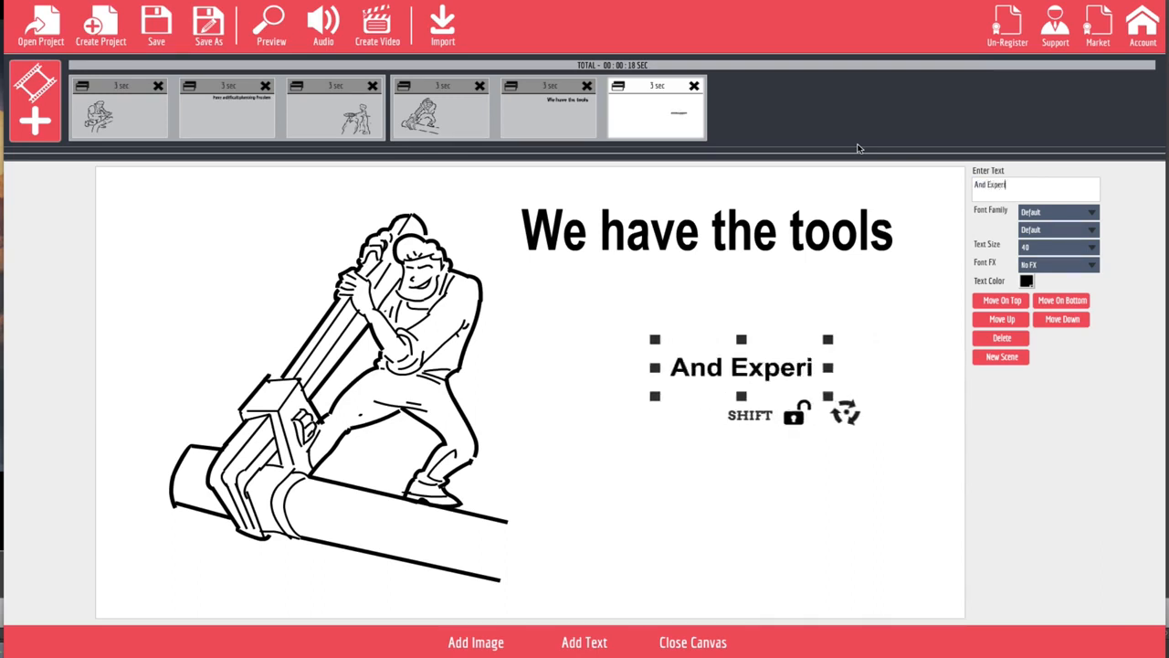
type("ence")
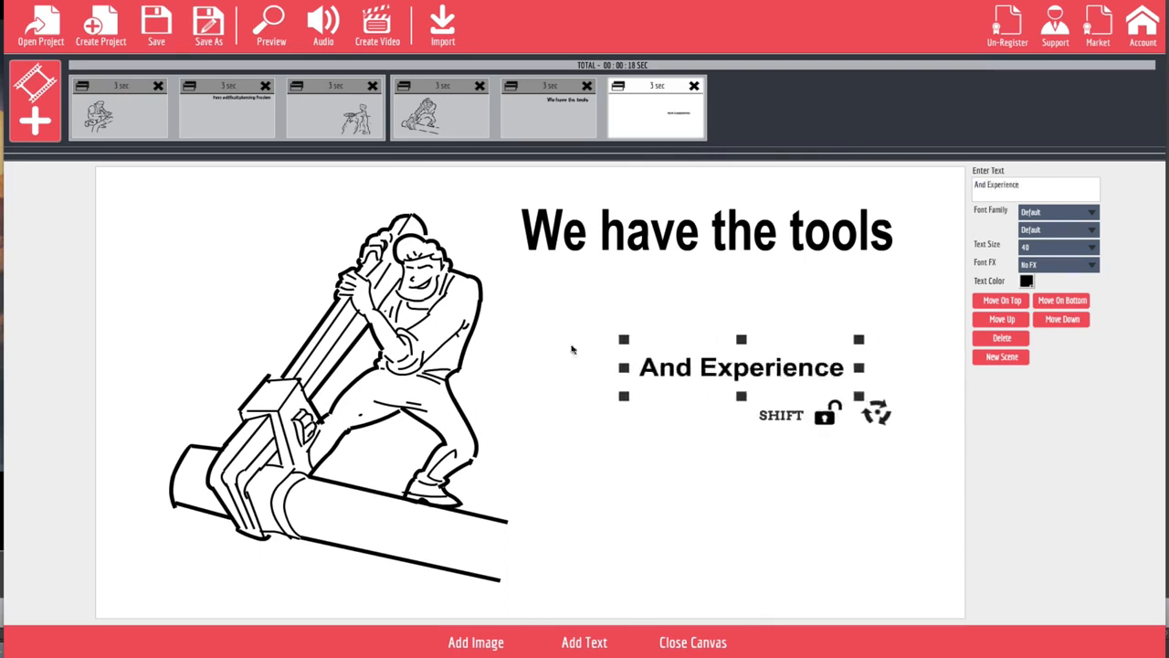
left_click_drag(623, 344, 550, 280)
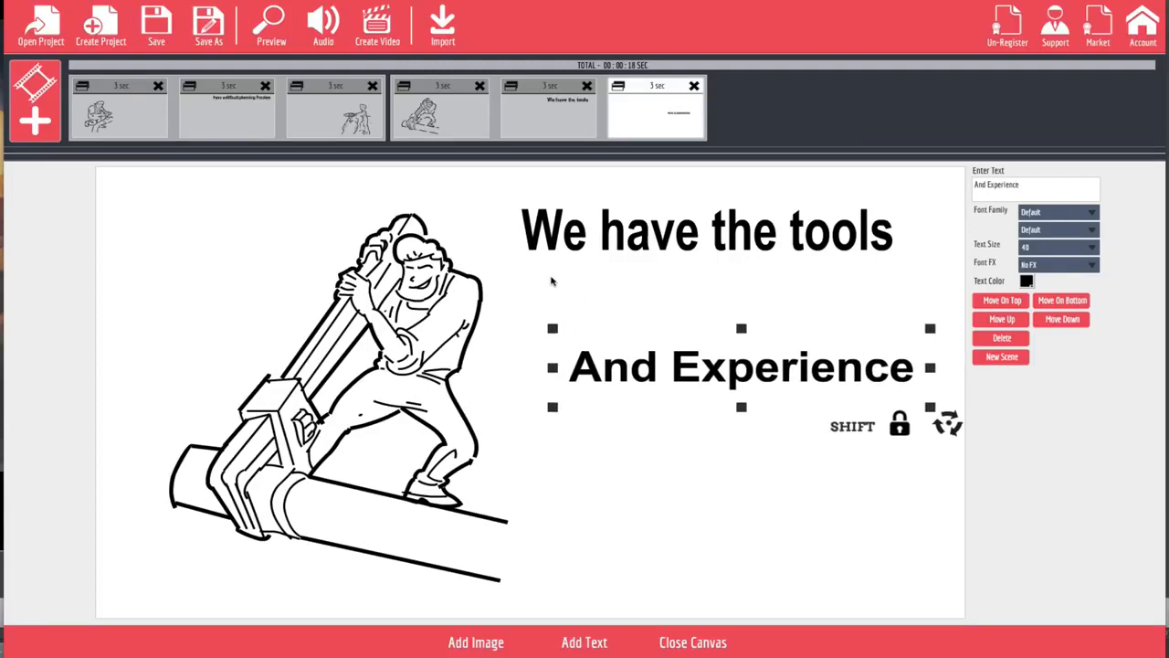
left_click_drag(553, 368, 559, 315)
left_click_drag(705, 366, 733, 344)
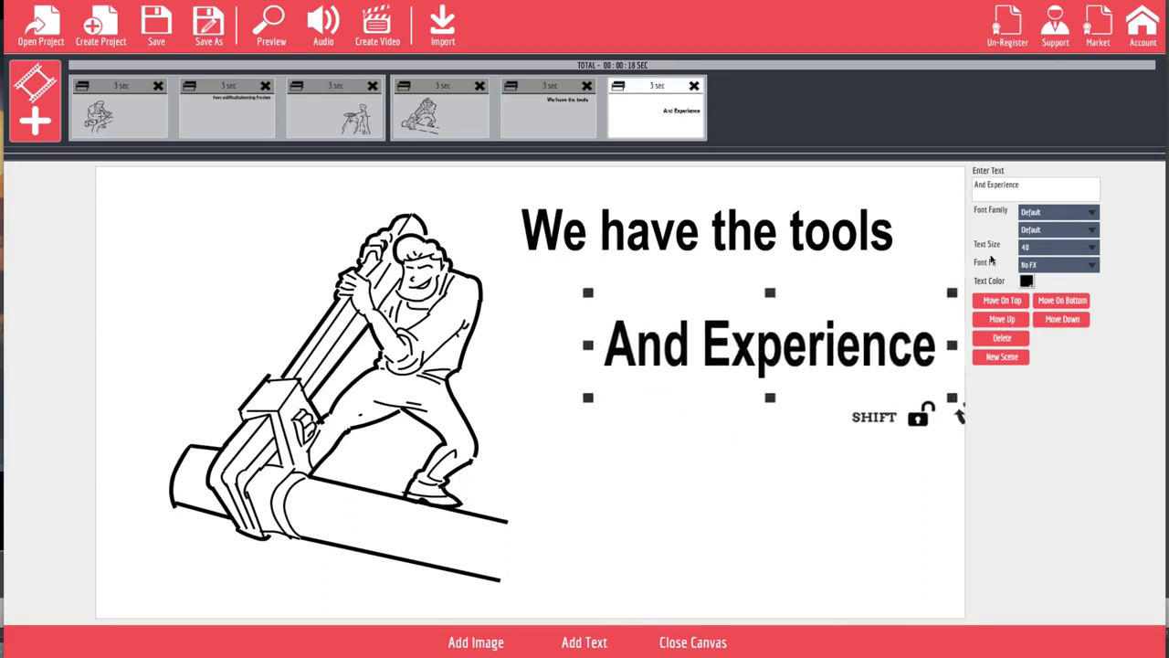
Step: Add a third text line "To Do The Job RIGHT!" below "And Experience", enlarged, stretched taller and aligned beneath it
left_click(575, 644)
left_click_drag(770, 468, 779, 459)
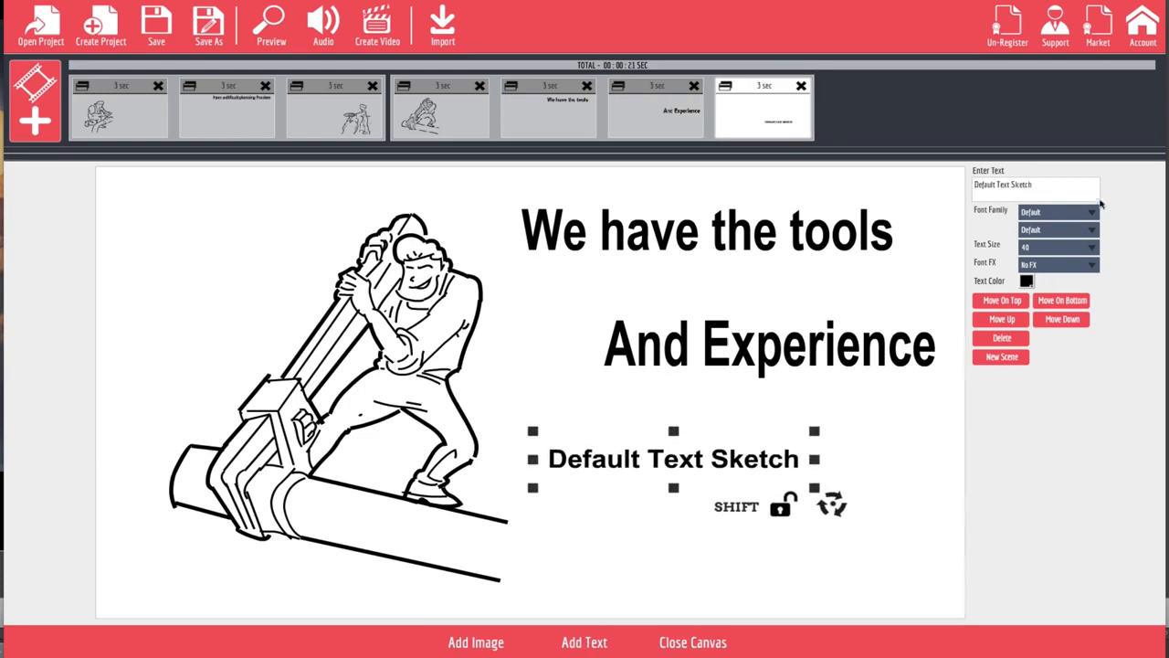
key("ctrl+a")
type("T")
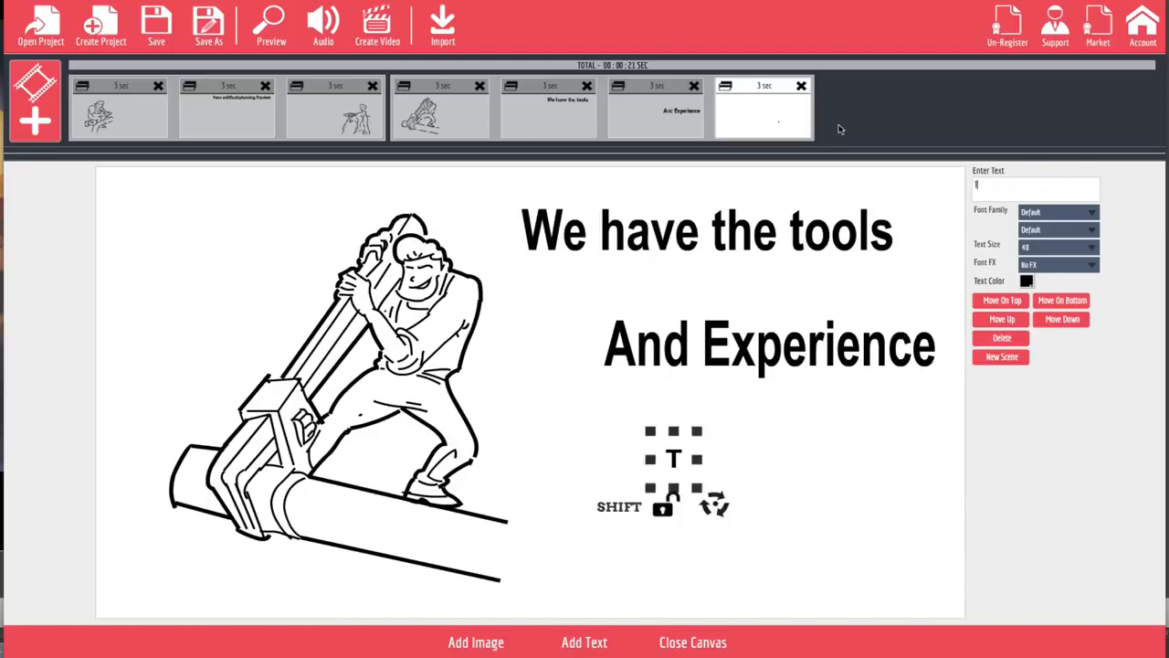
type("o do")
key("BackSpace")
key("BackSpace")
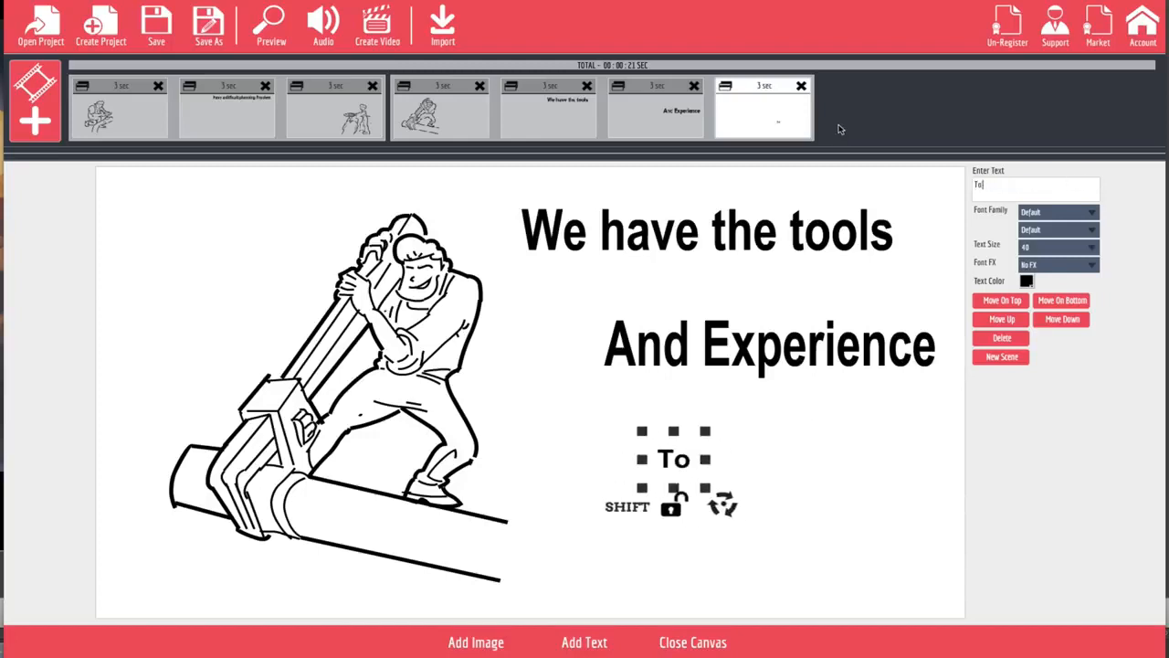
type("Do")
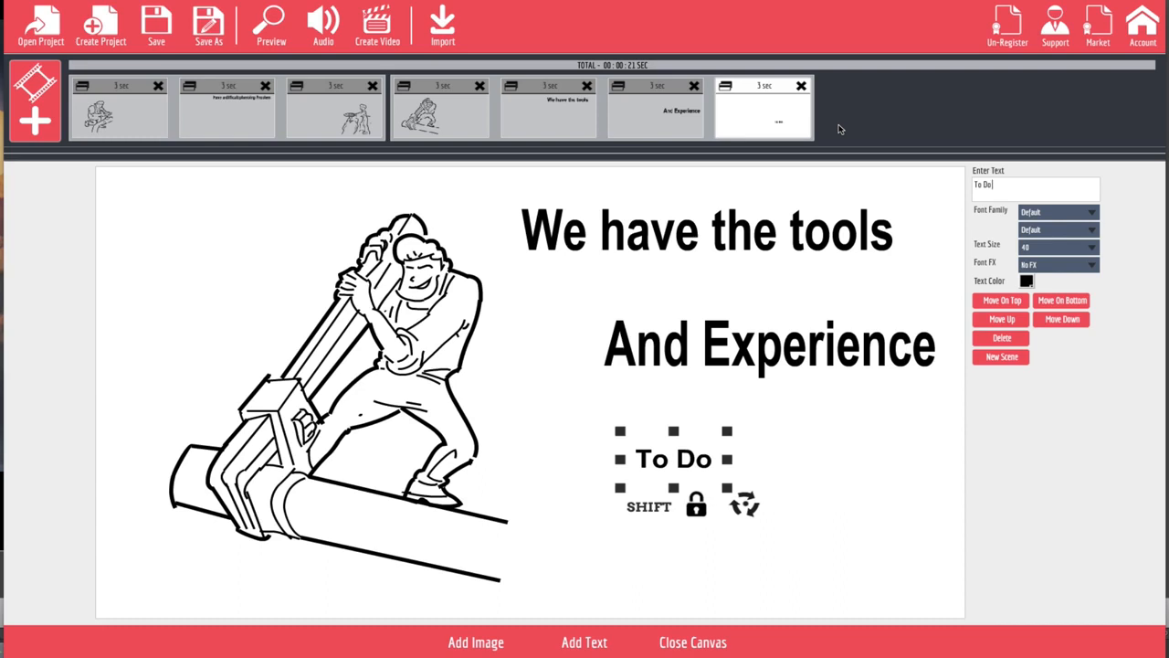
type(" The Job")
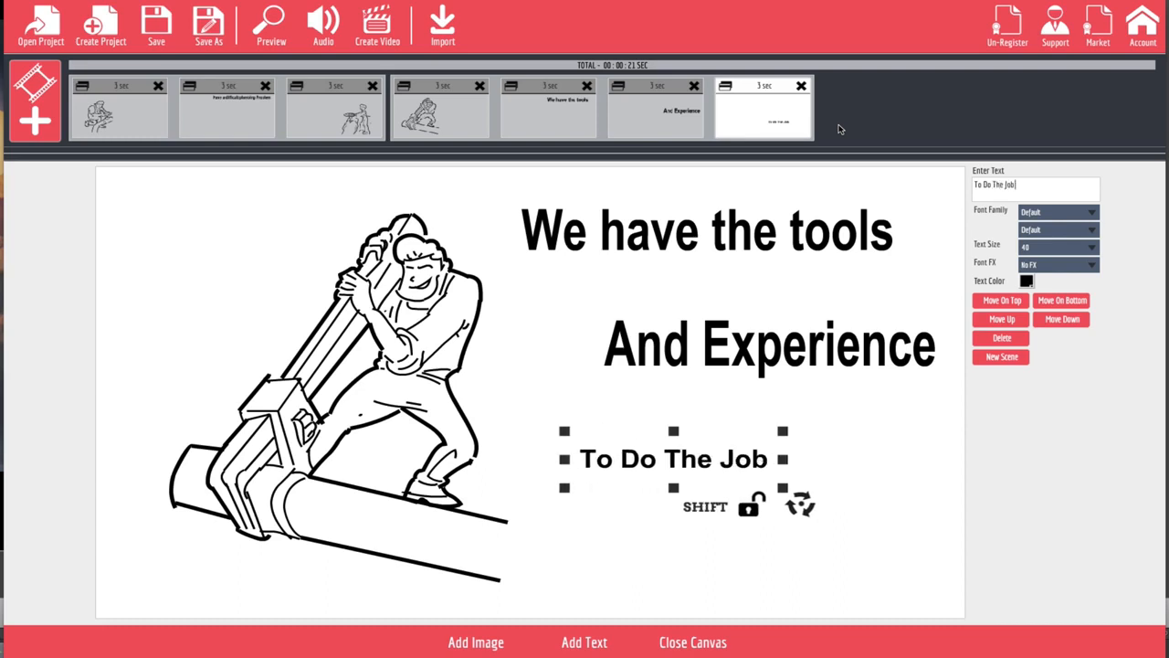
type(" RIGHT!")
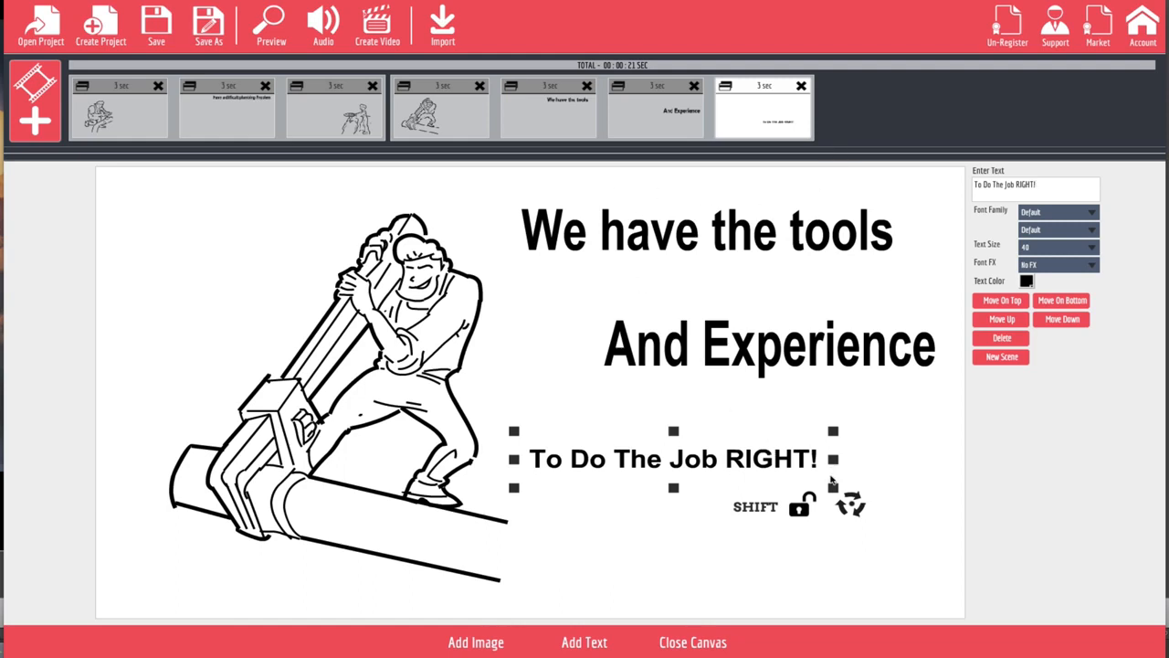
left_click_drag(833, 489, 880, 517)
left_click_drag(807, 484, 863, 487)
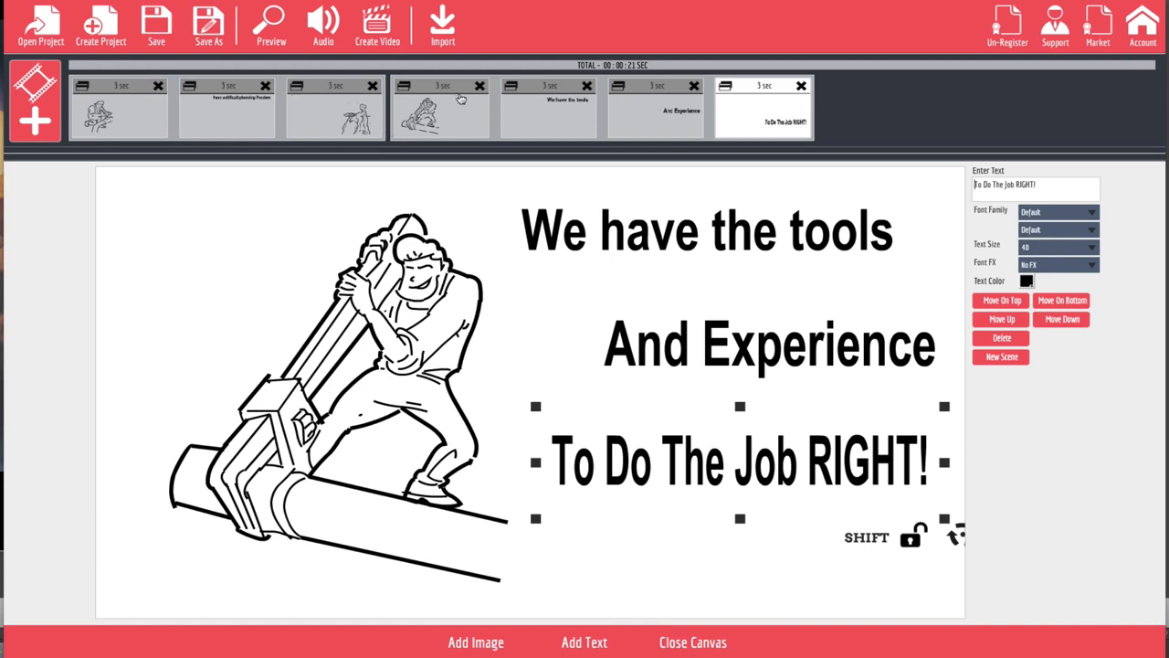
Step: Preview the whole project, then close the canvas and look at the options for adding a slide
left_click(274, 26)
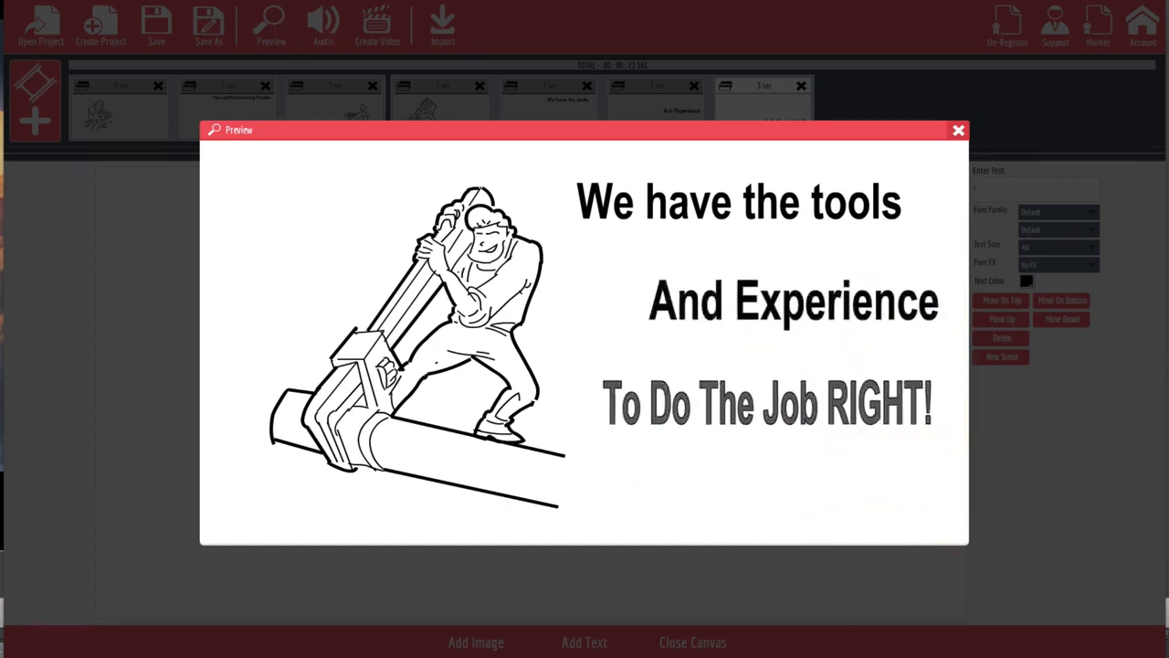
left_click(959, 132)
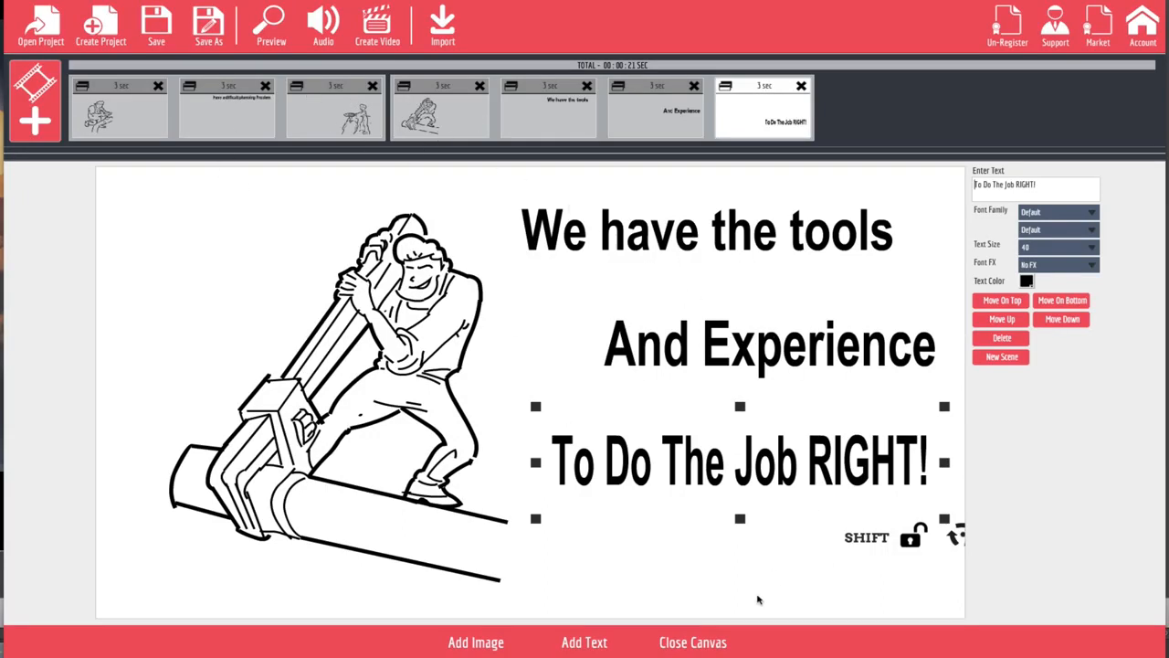
left_click(694, 643)
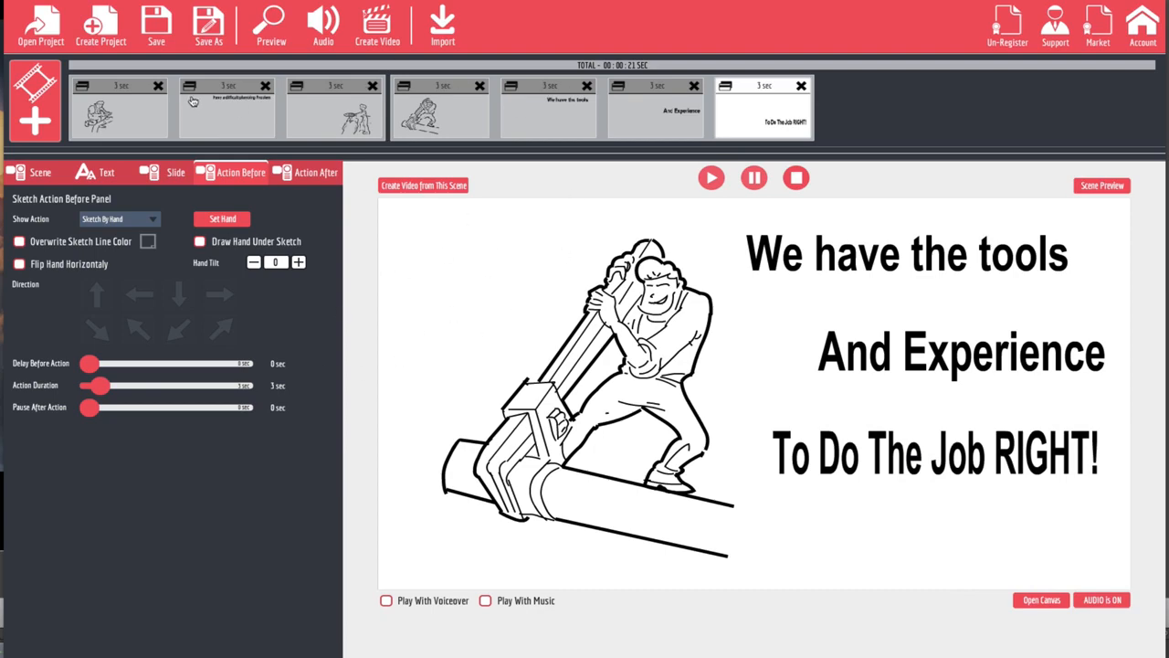
left_click(40, 103)
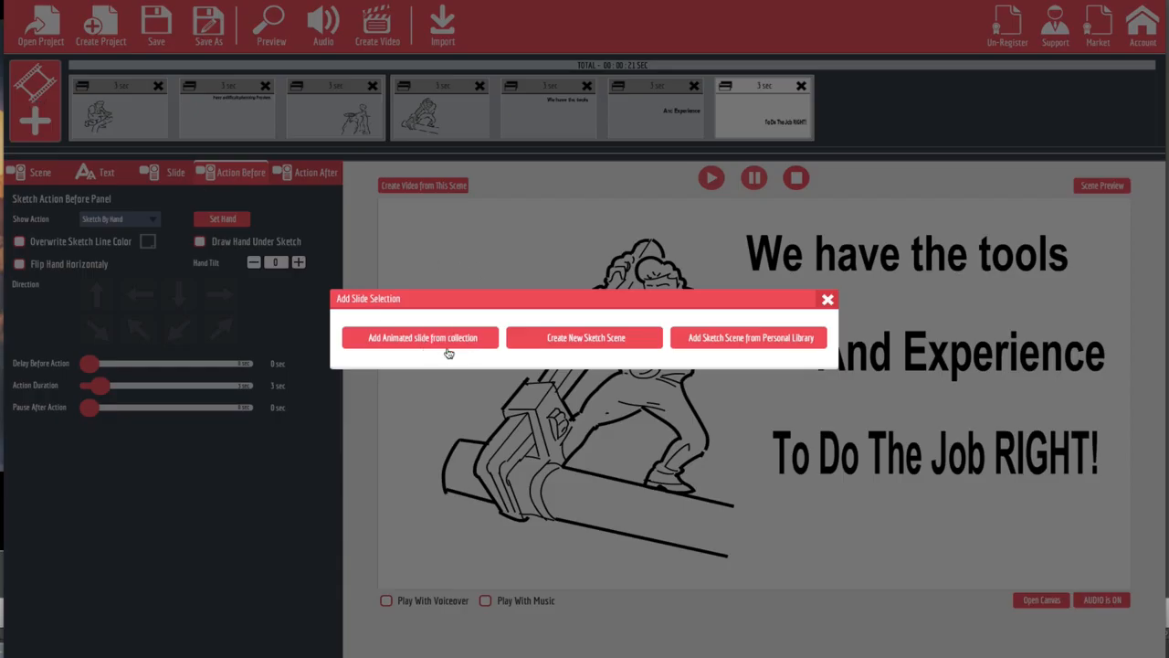
left_click(828, 300)
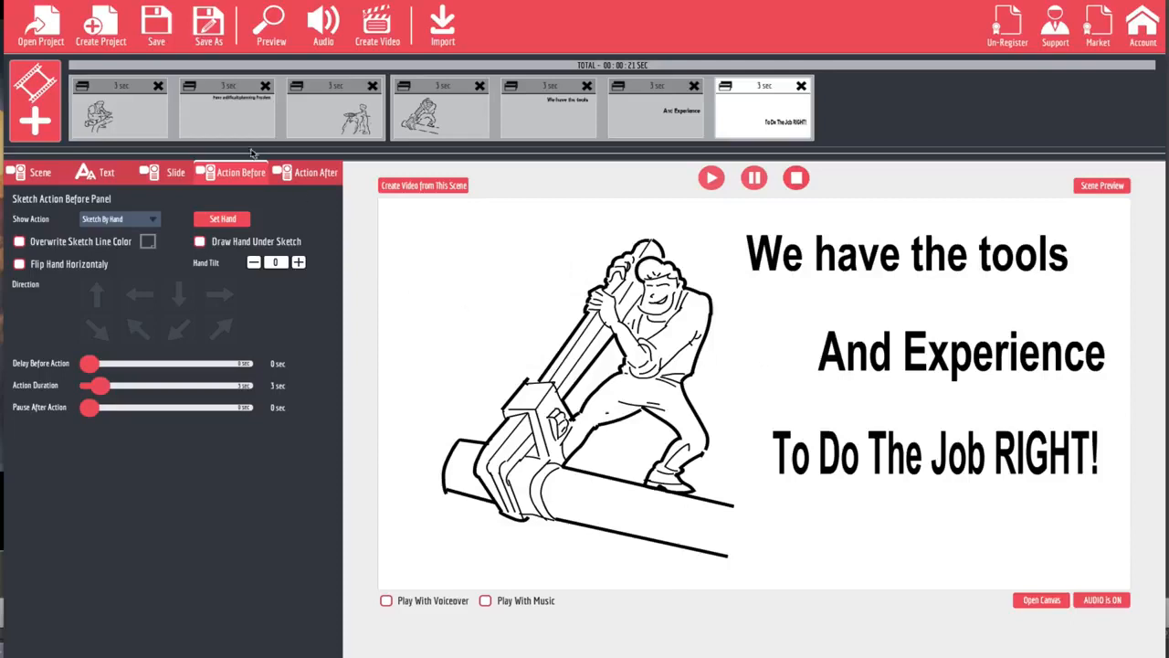
Step: Set a 1-second delay before the first slide's kneeling plumber sketch is drawn
left_click(159, 119)
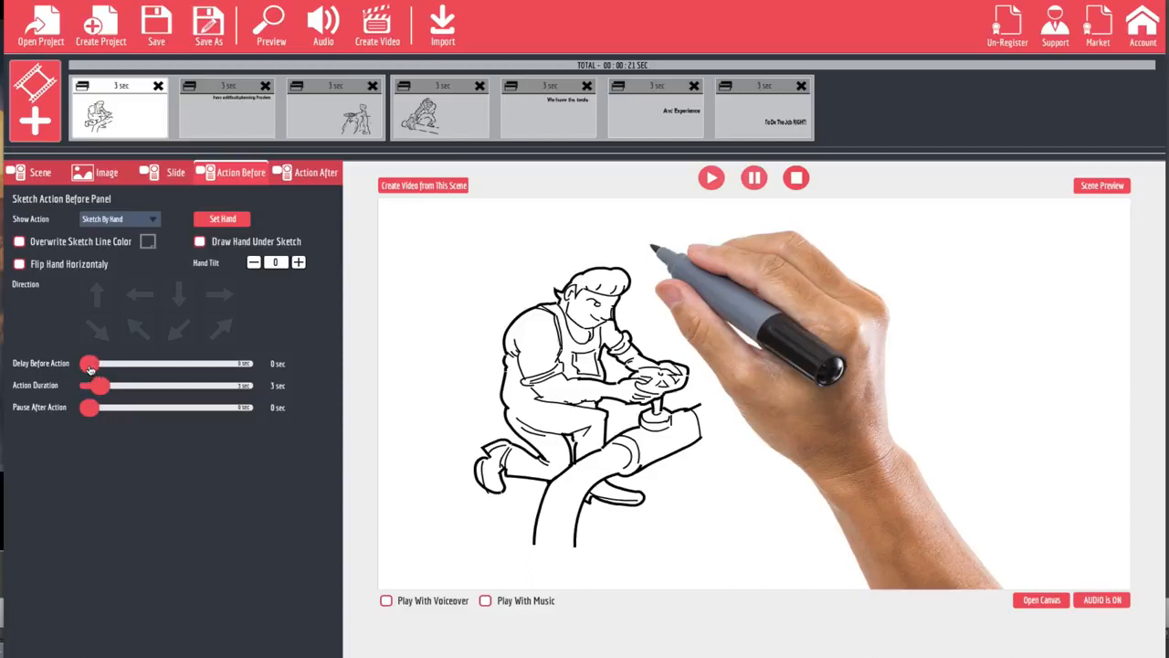
left_click_drag(89, 366, 100, 368)
Step: Set the show action of the "Have a difficult plumbing Problem" heading to Fade In and preview the project
left_click(219, 122)
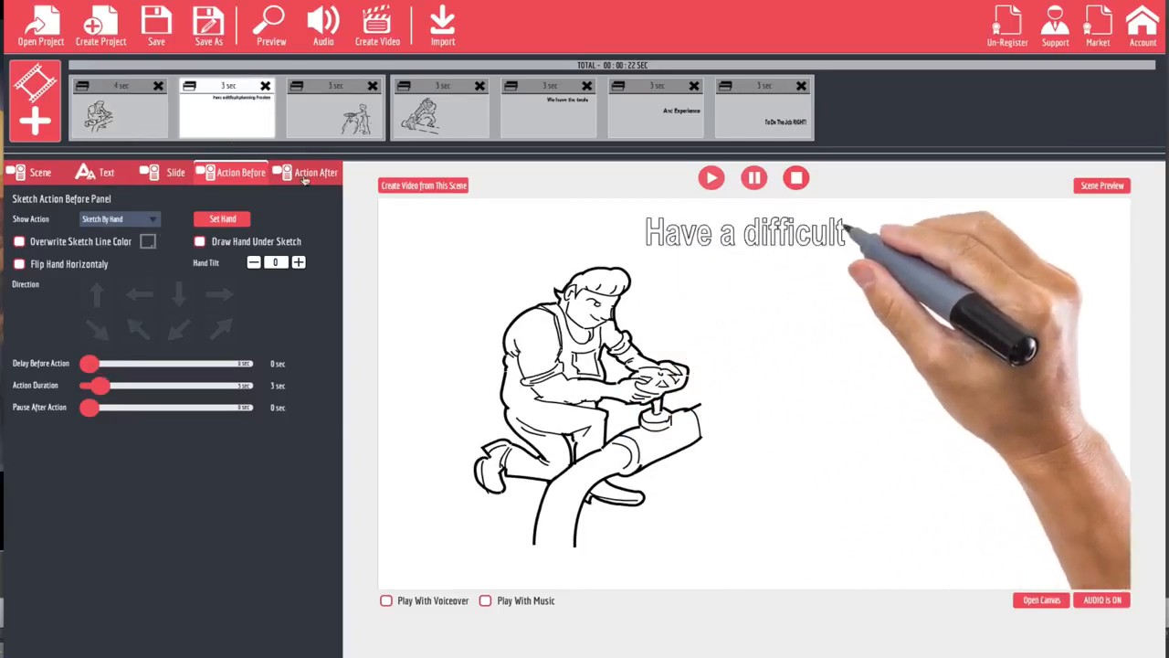
left_click(119, 219)
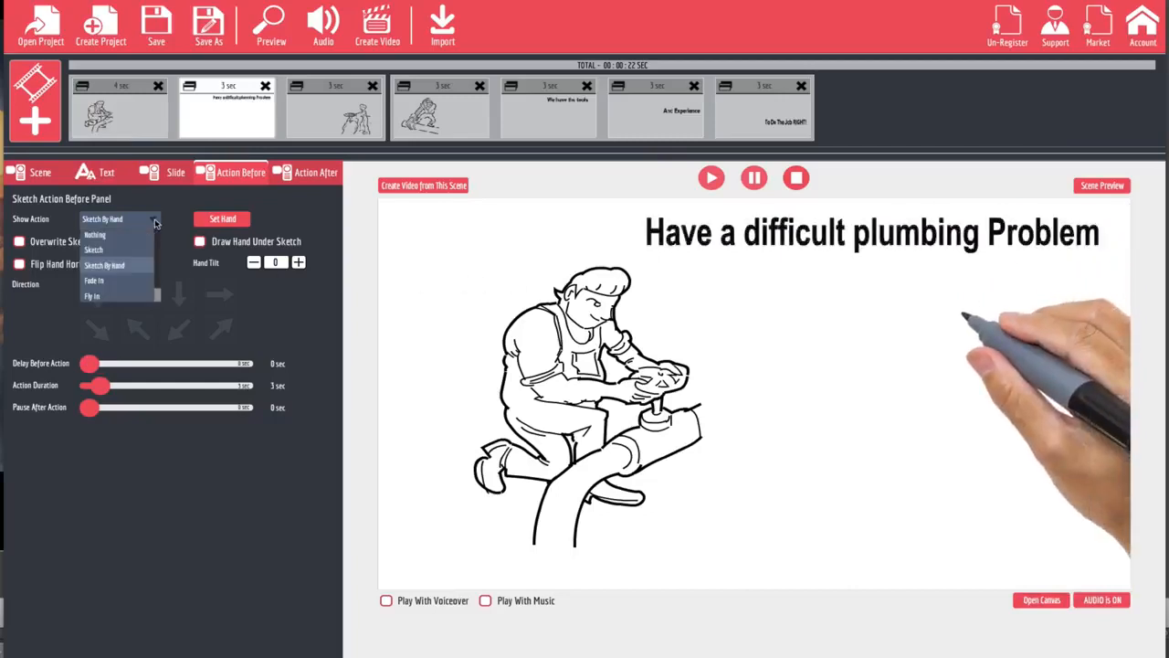
left_click(95, 280)
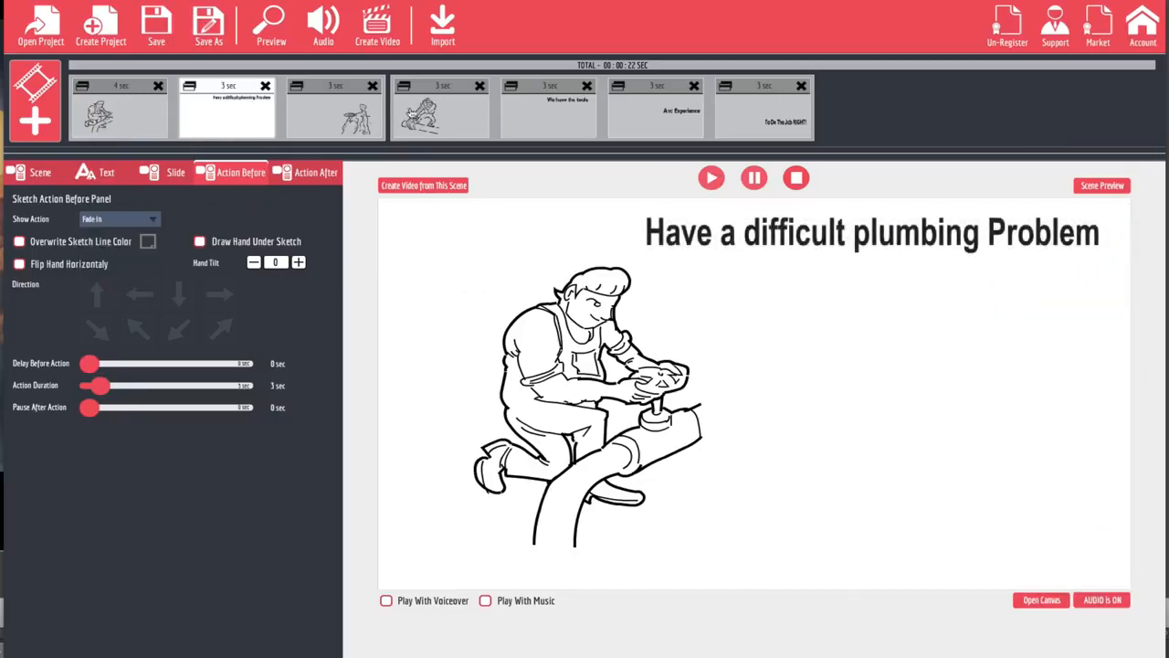
left_click(272, 31)
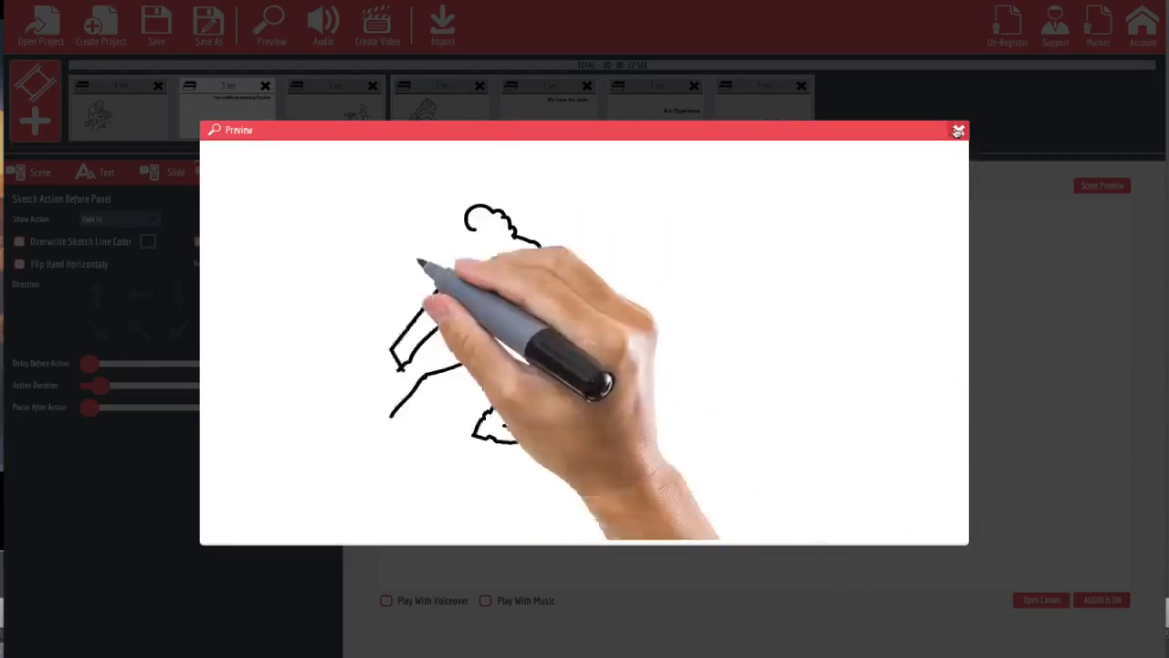
left_click(958, 130)
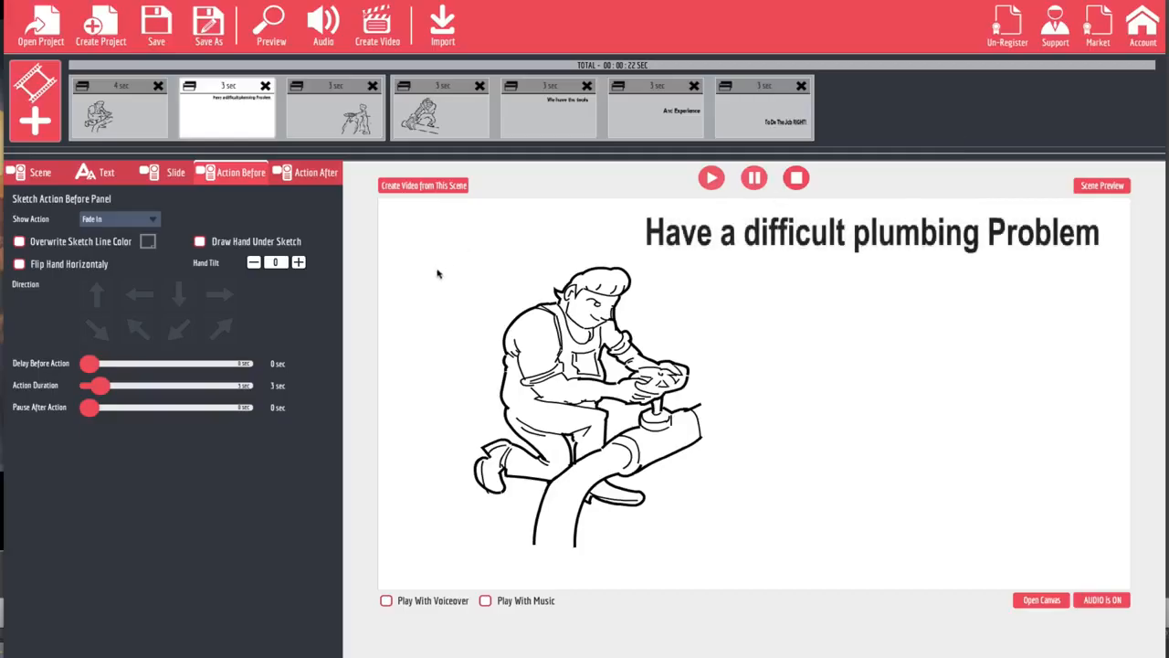
Step: Set the third slide's show action to Fly In By Hand with an open, spread-fingered drag hand, and preview the project
left_click(342, 123)
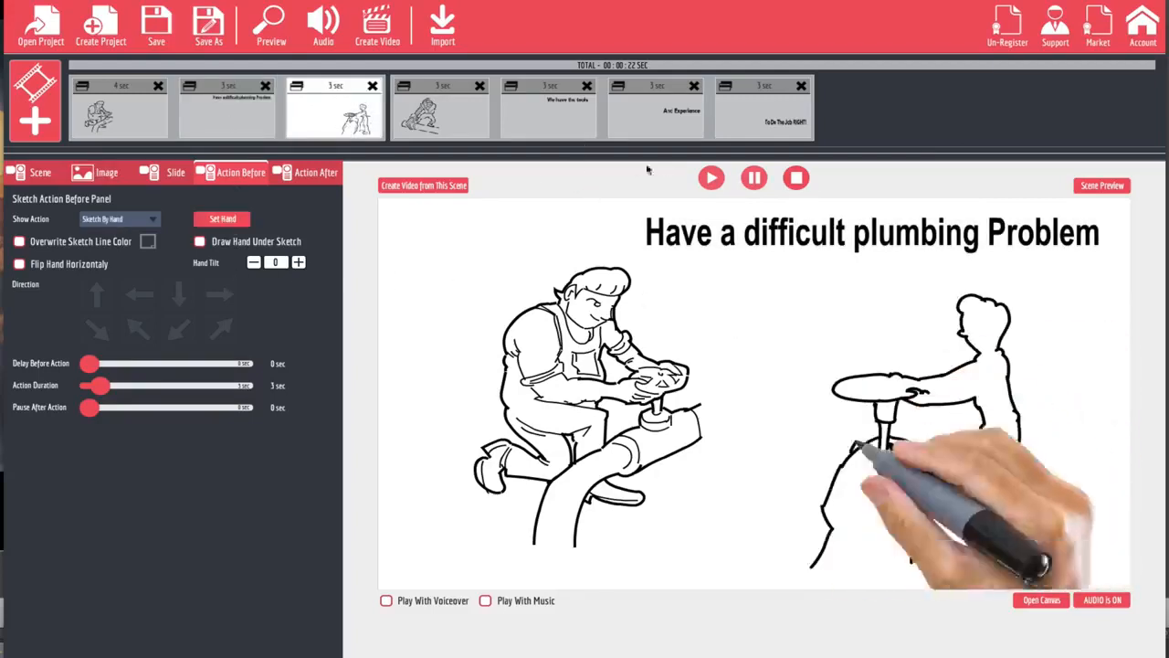
left_click(155, 221)
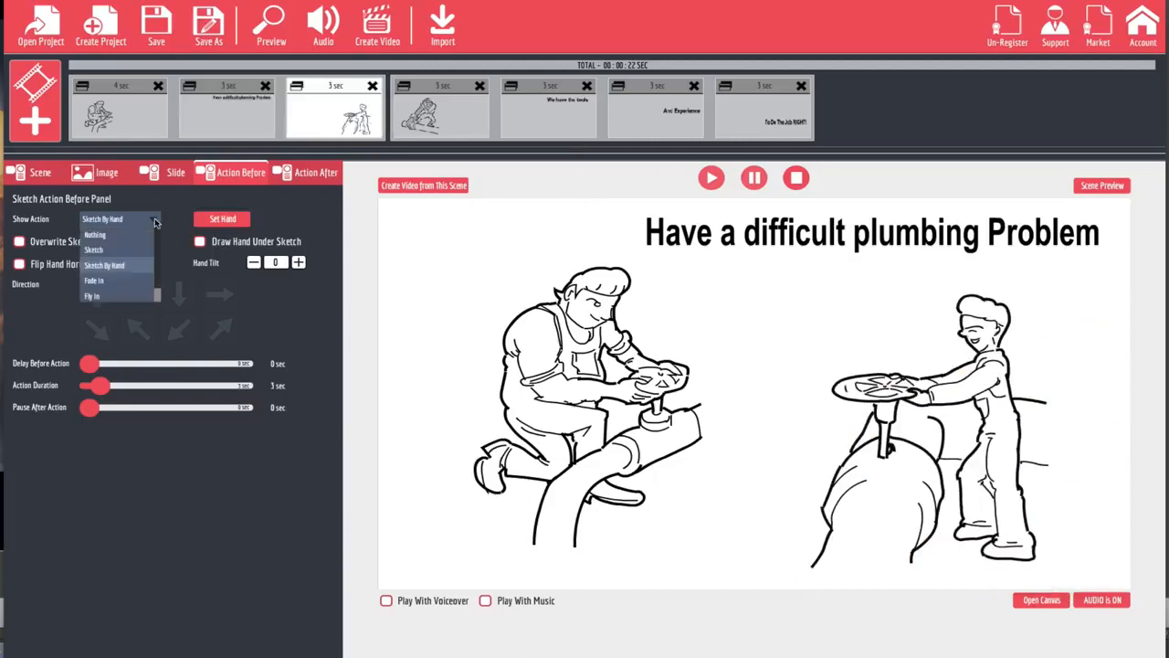
scroll(122, 262, "down", 1)
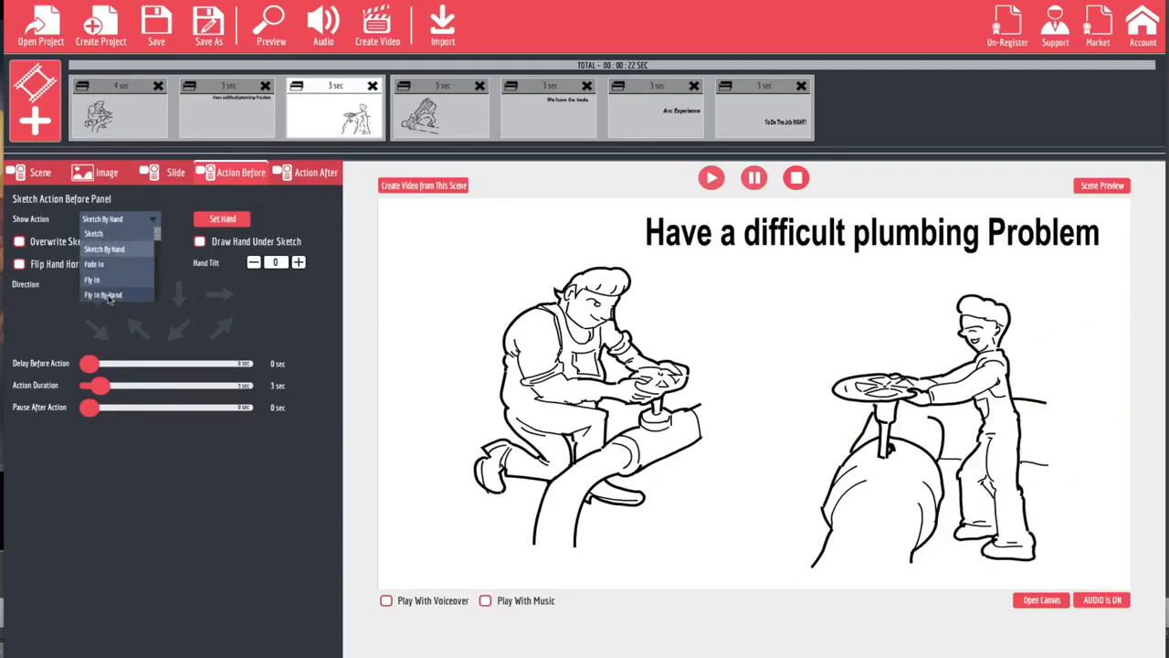
left_click(109, 295)
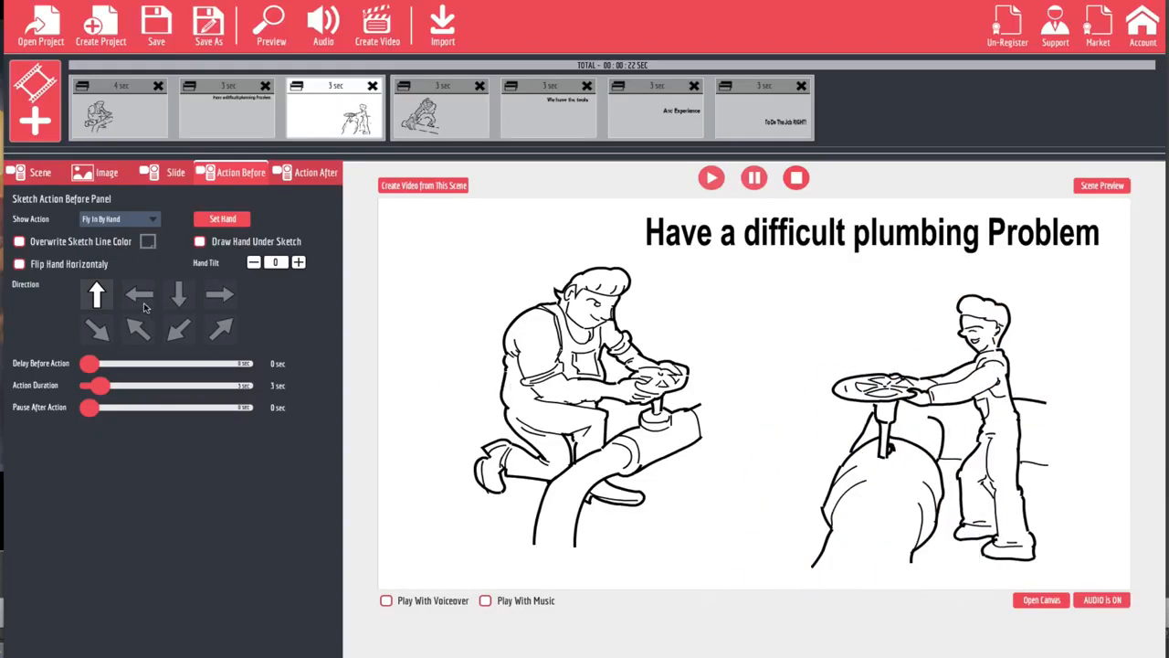
left_click(224, 221)
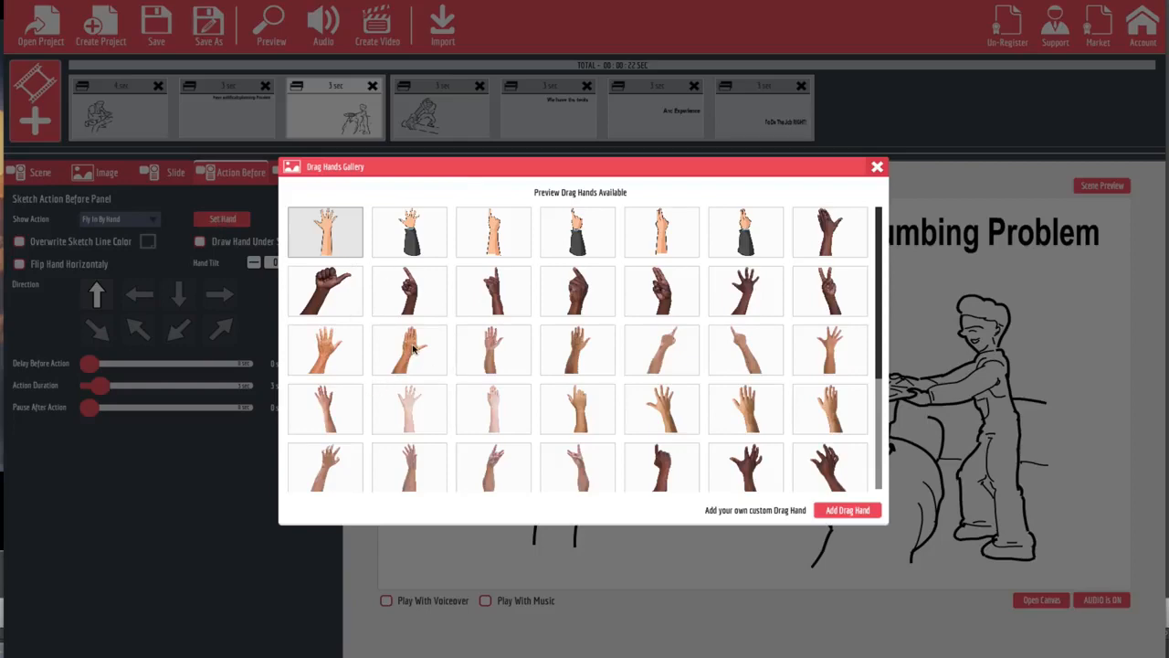
left_click(326, 345)
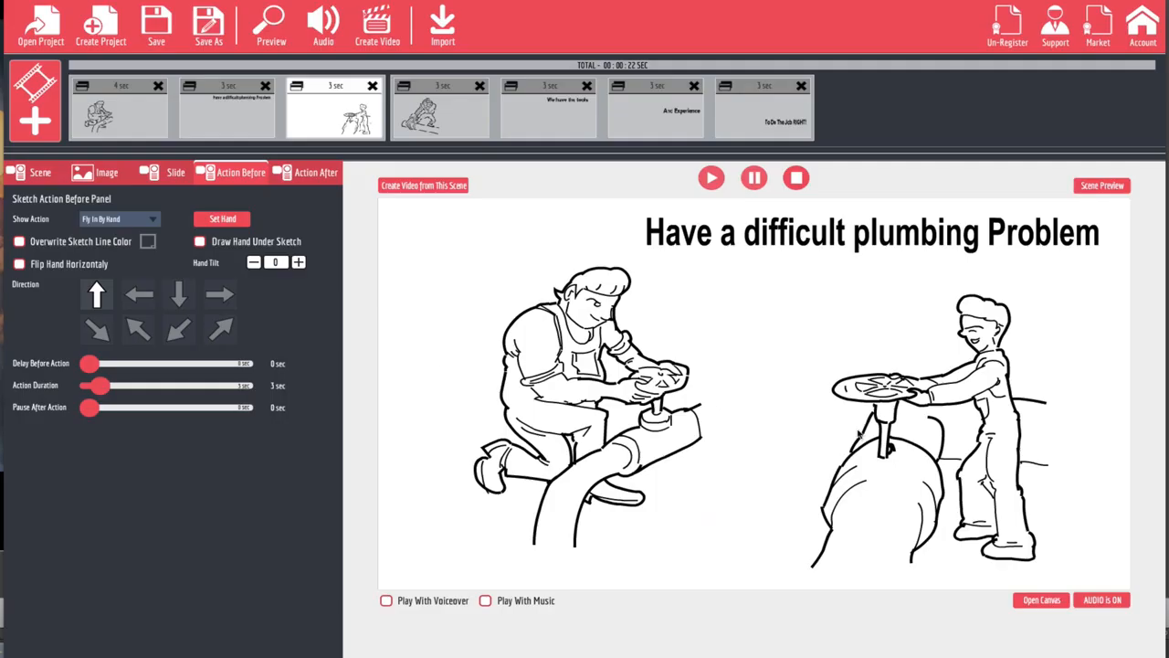
left_click(272, 27)
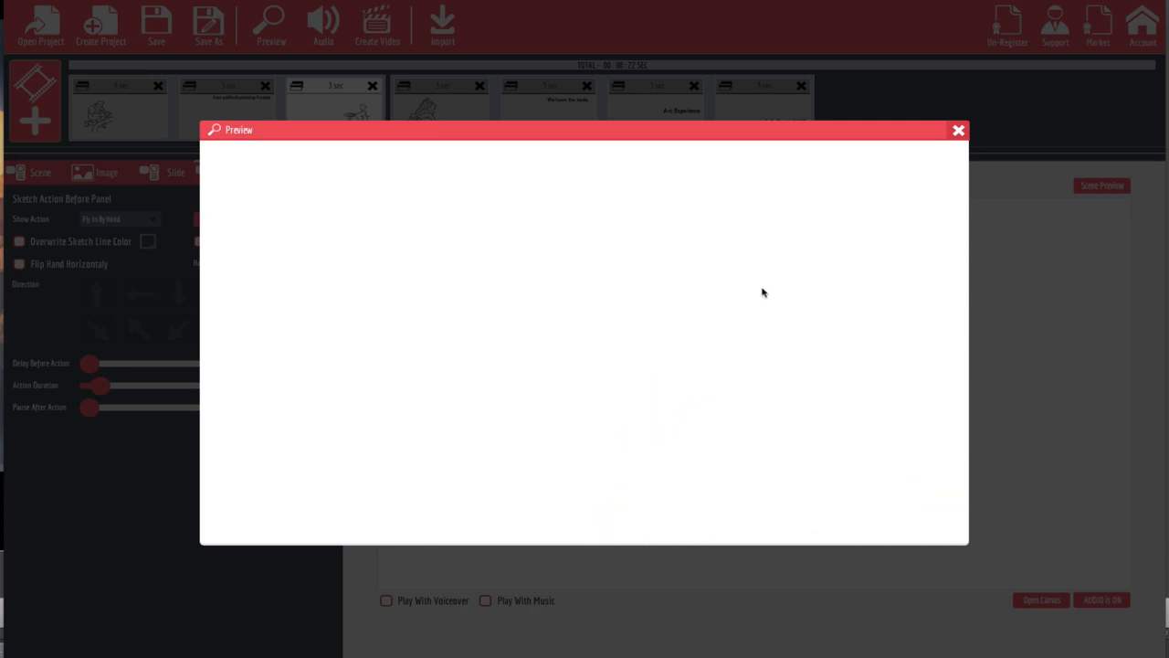
left_click(958, 130)
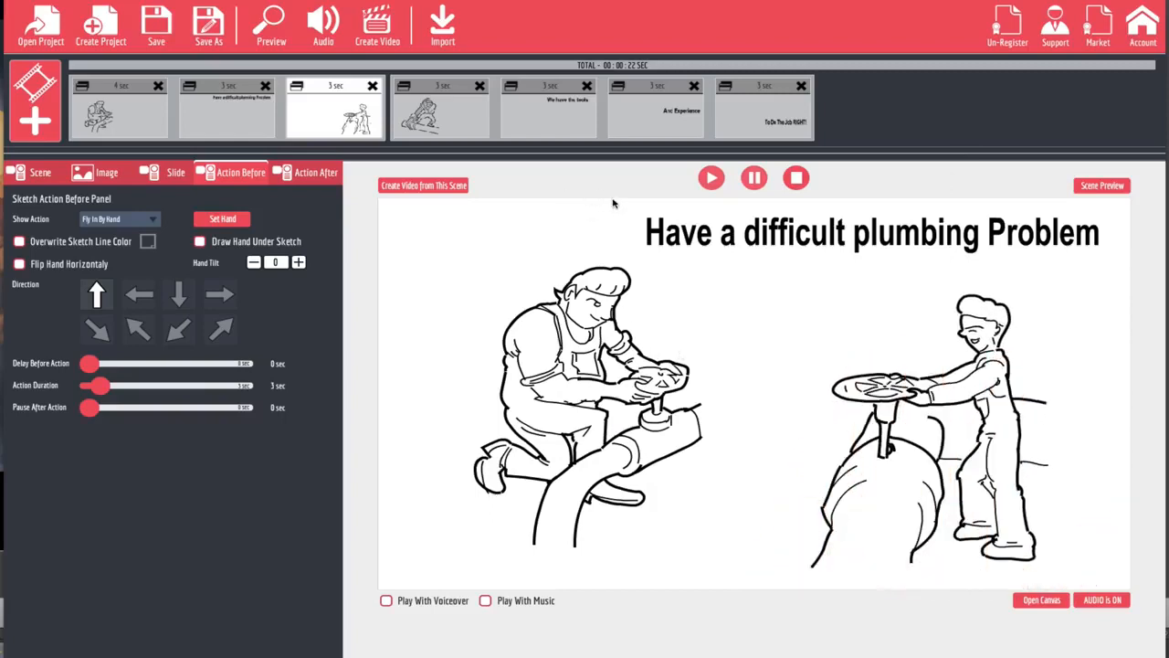
Step: Give the pipe-wrench plumber sketch the bare-arm hand with a marker facing the viewer, and draw the hand under the sketch
left_click(441, 116)
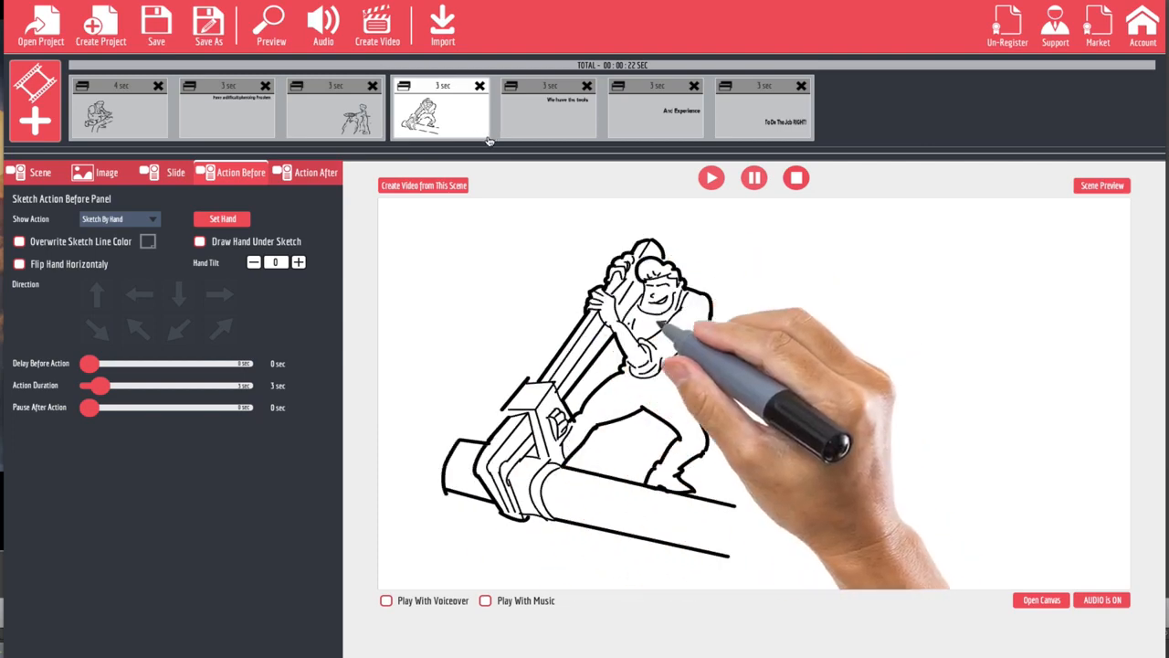
left_click(223, 219)
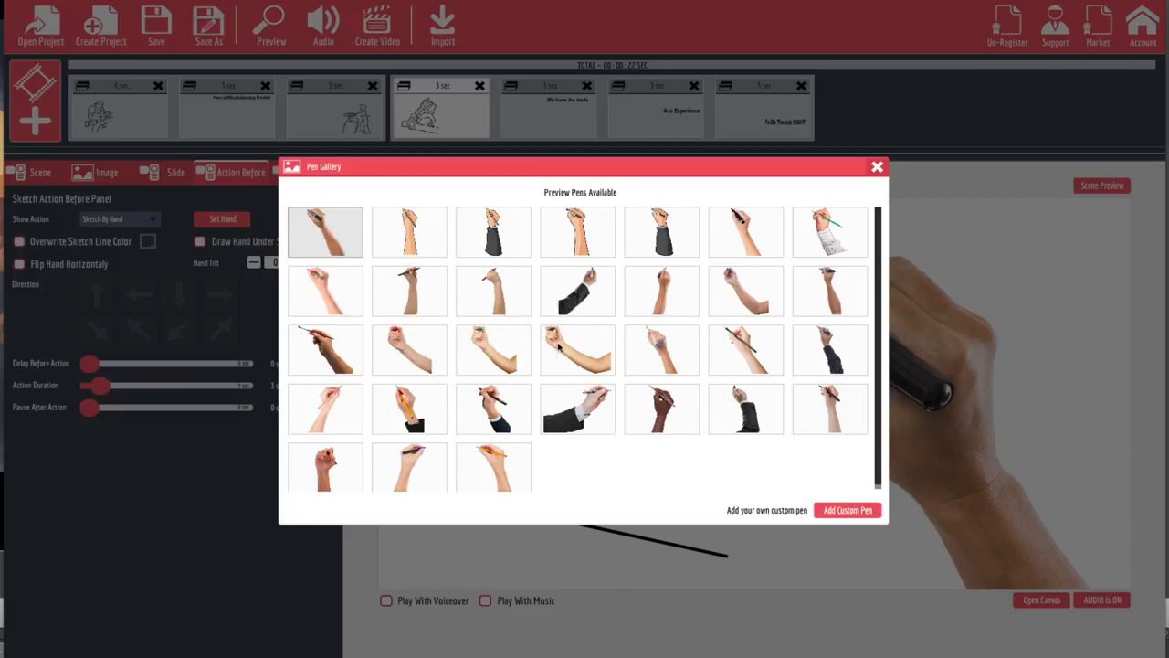
left_click(559, 347)
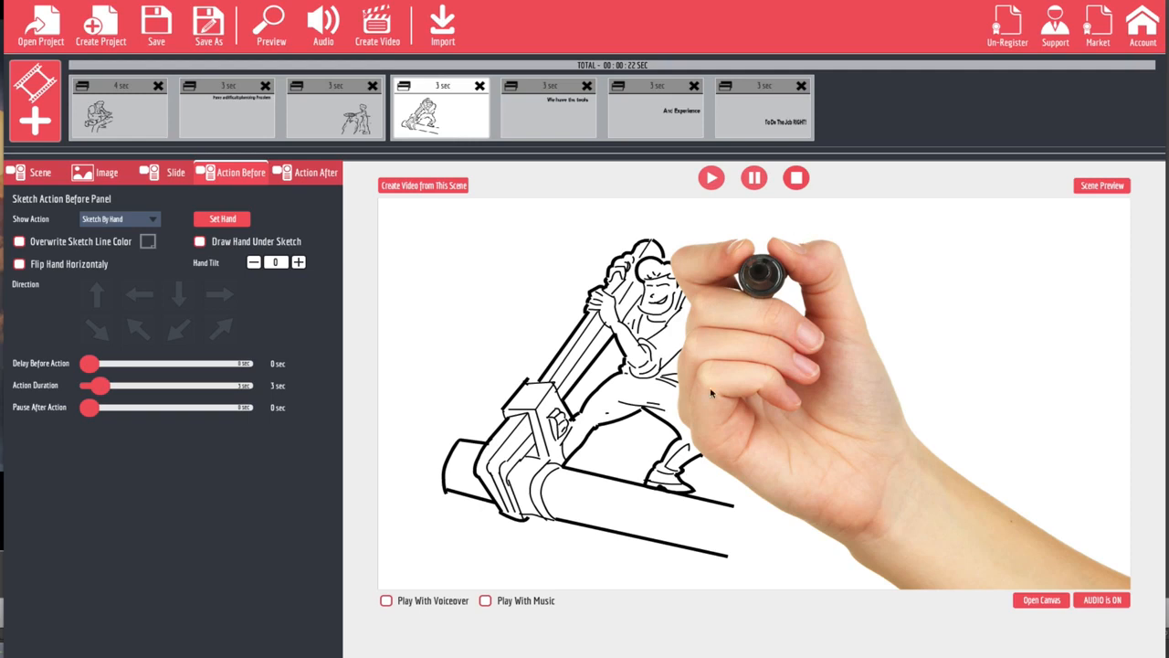
left_click(200, 241)
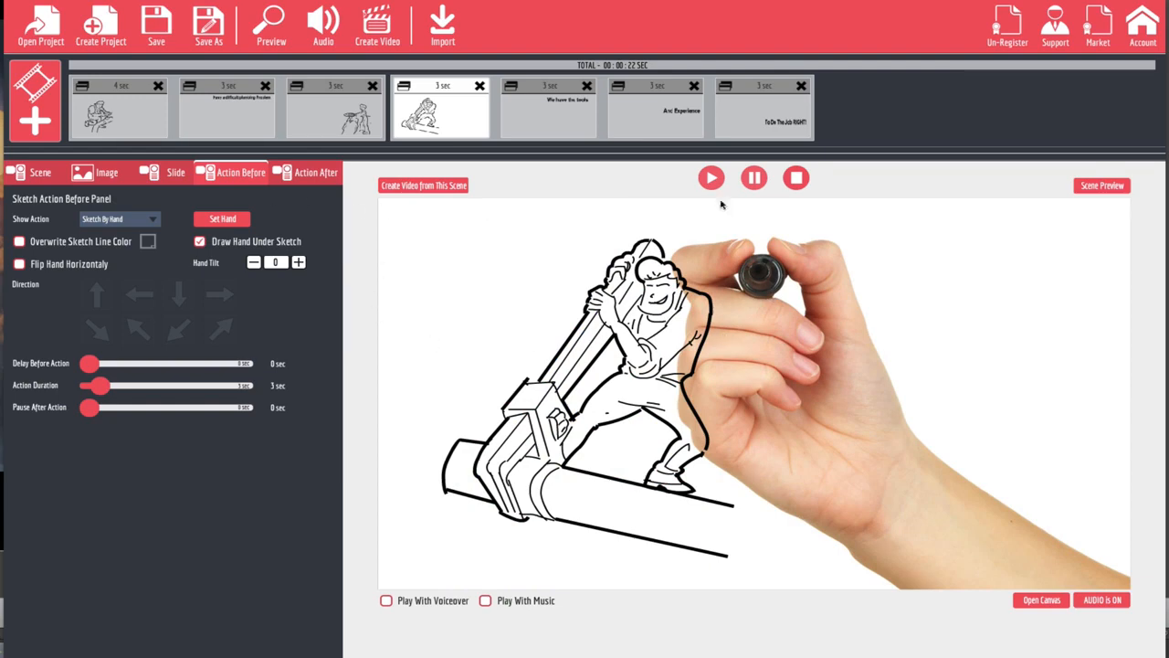
Step: Give the three text lines beside the pipe-wrench plumber the same viewer-facing marker hand, drawn under the sketch
left_click(544, 132)
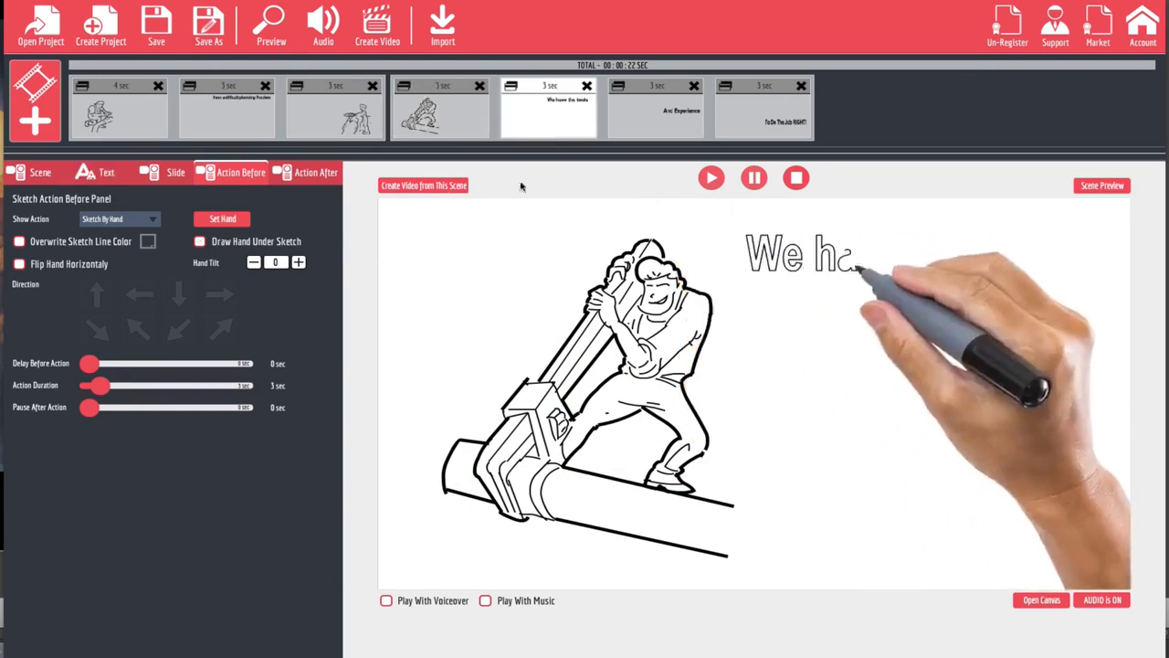
left_click(223, 220)
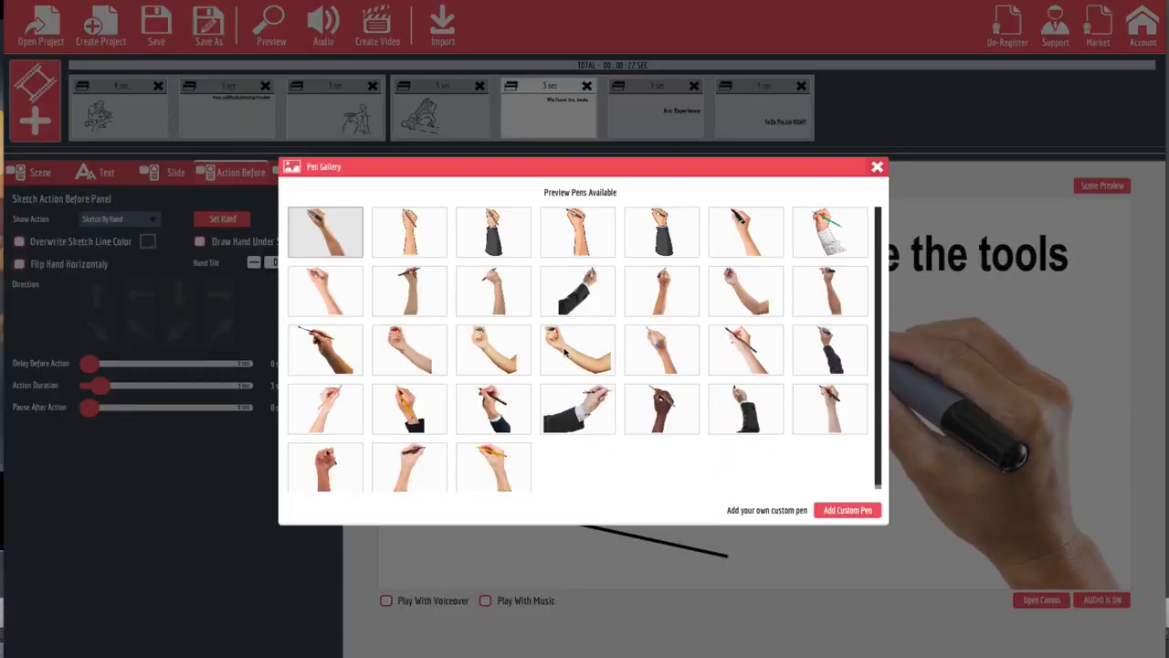
left_click(565, 353)
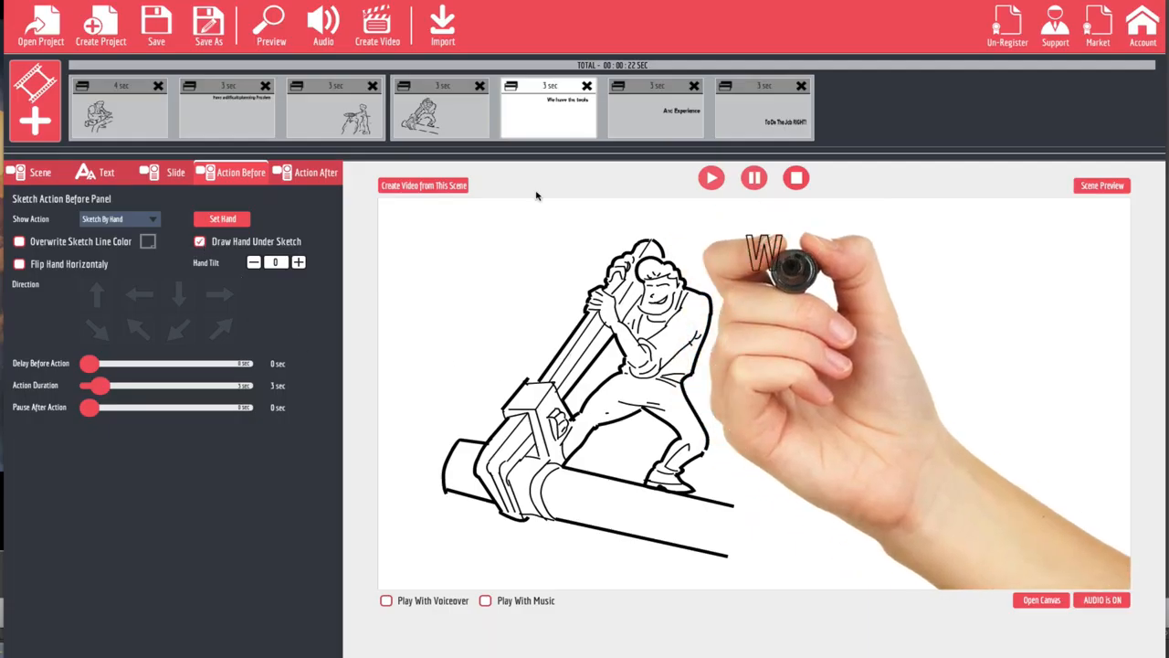
left_click(222, 219)
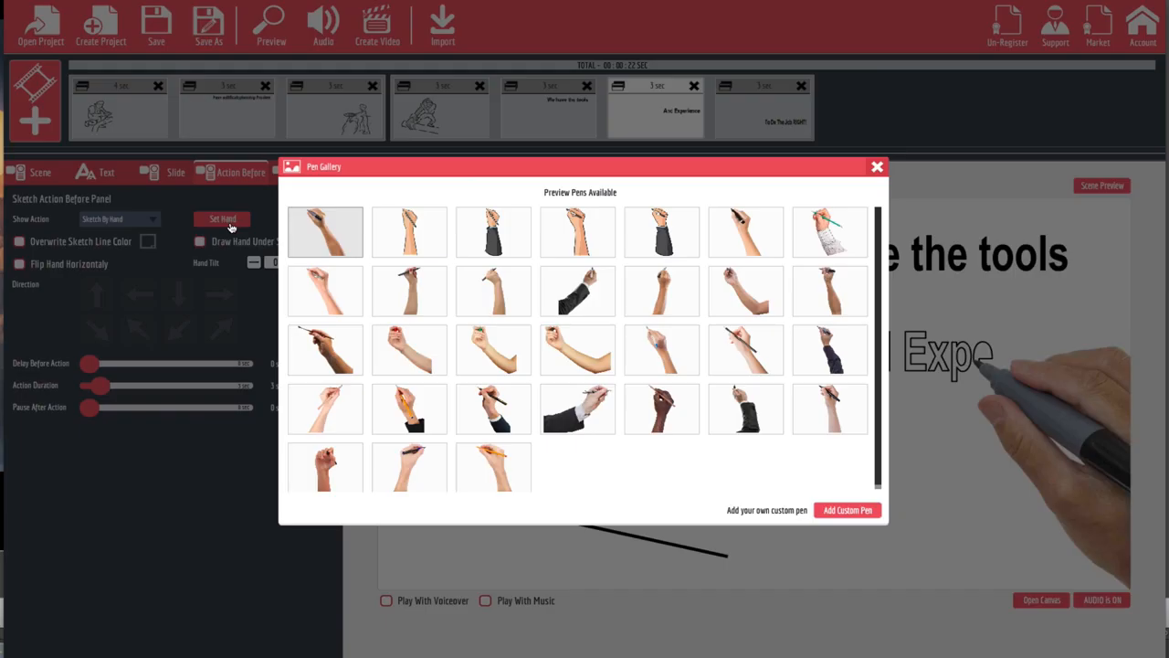
left_click(557, 351)
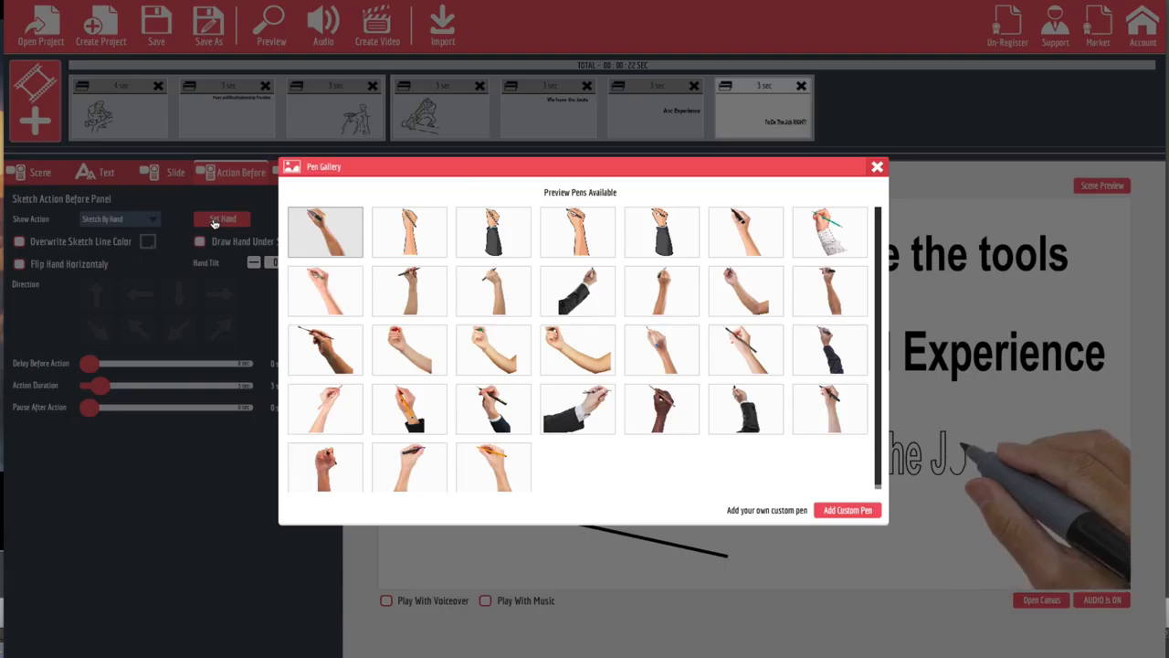
left_click(219, 221)
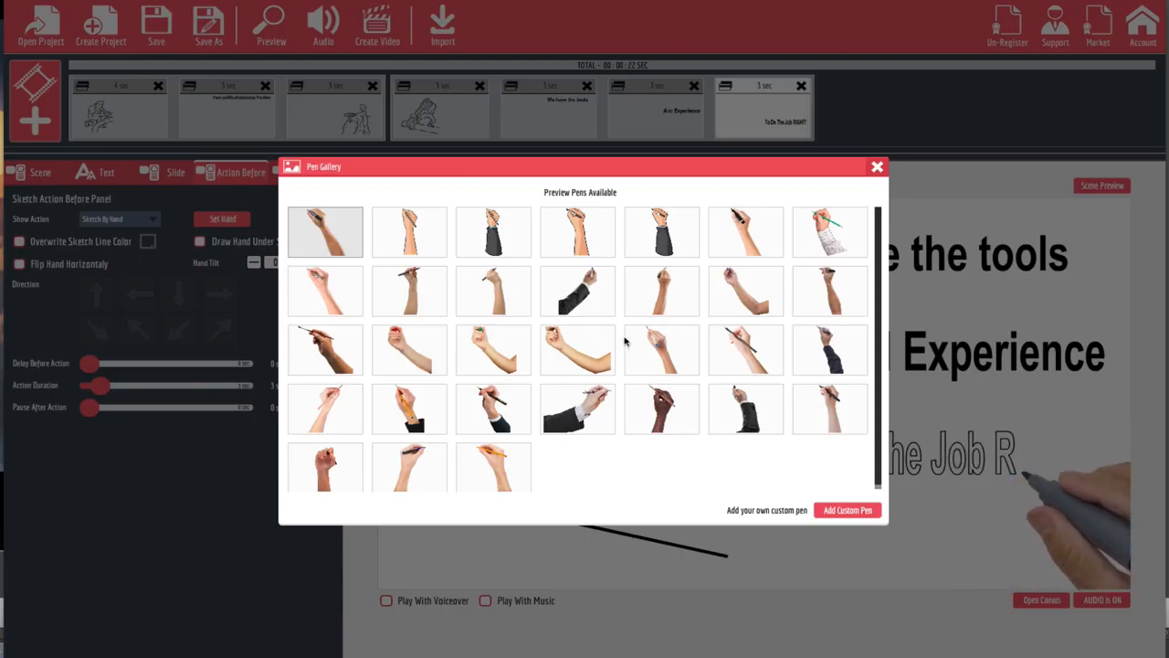
left_click(560, 357)
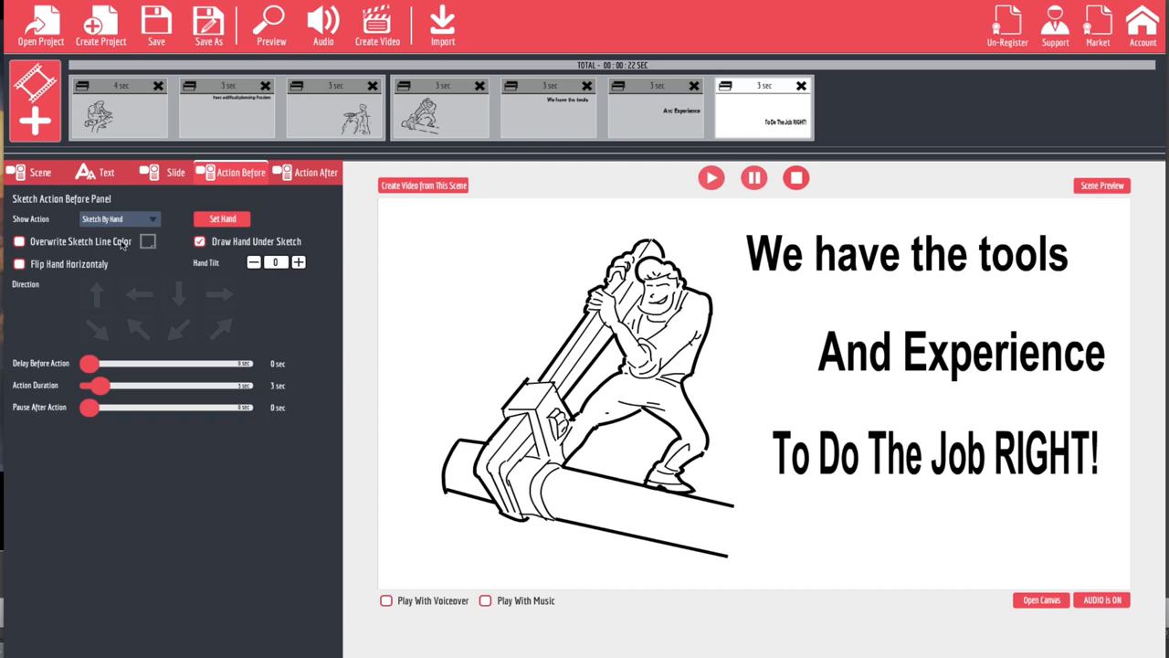
Step: Overwrite the sketch line color of the "To Do The Job RIGHT!" text with green
left_click(19, 241)
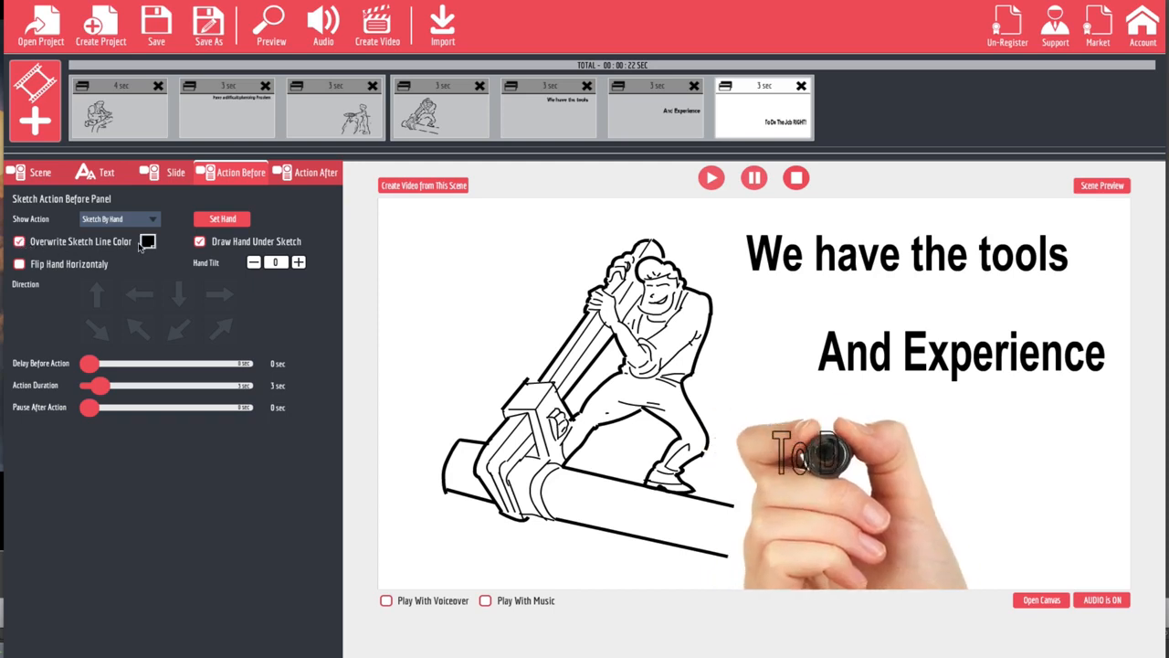
left_click(147, 241)
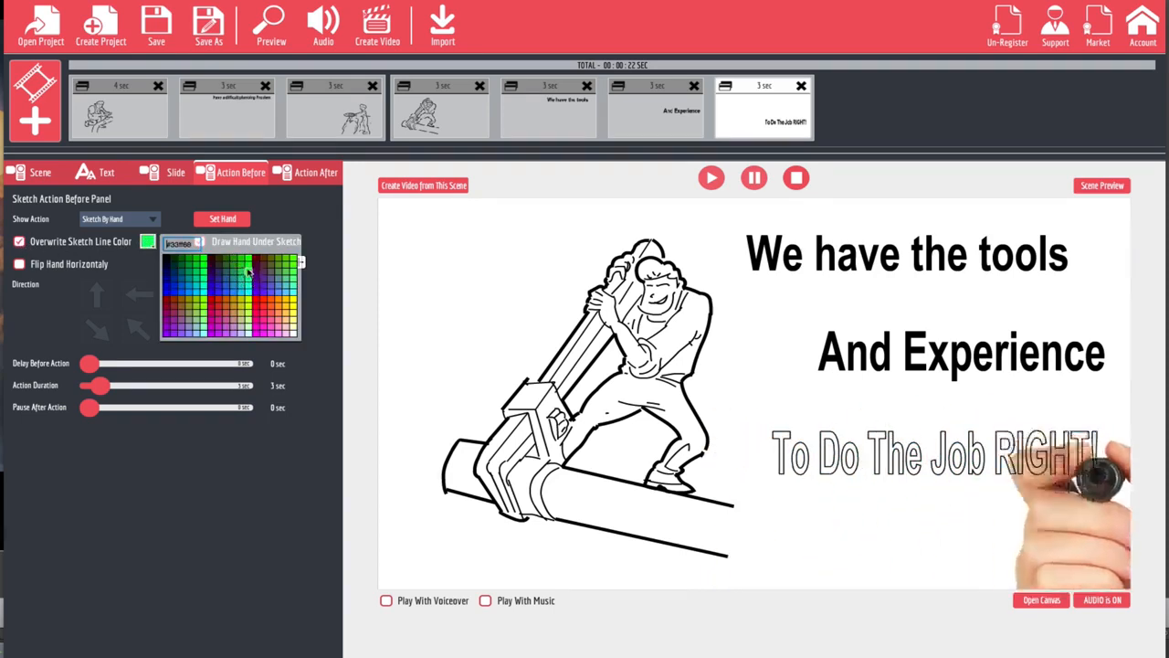
left_click(241, 266)
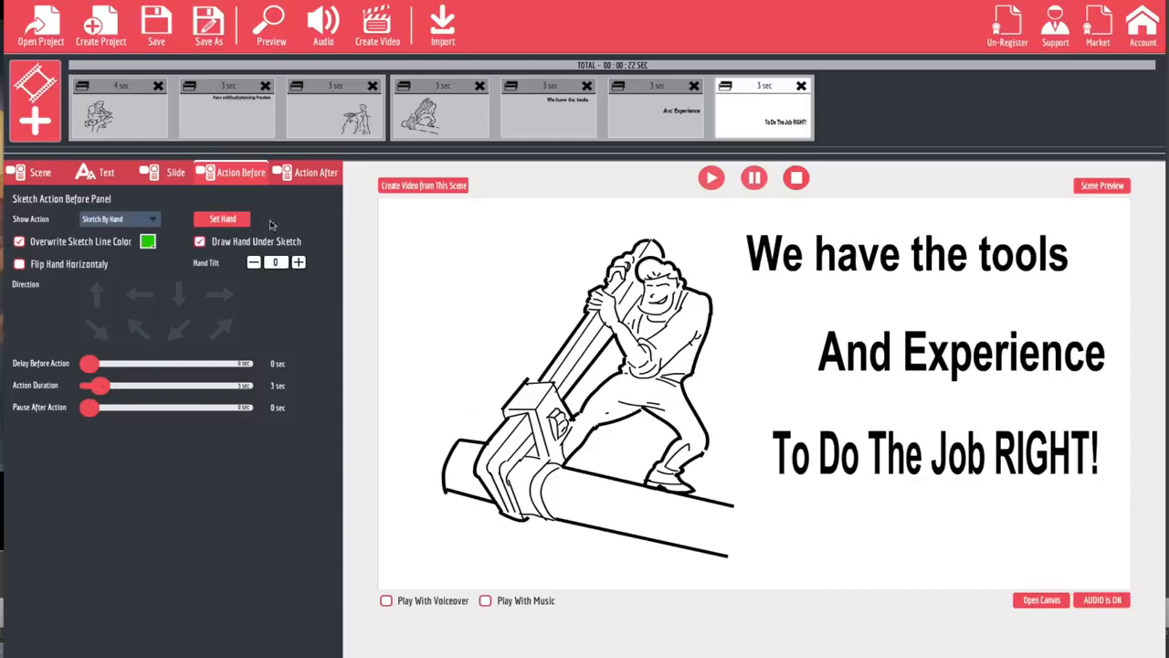
Step: Try Fade Out as the hide action of the "To Do The Job RIGHT!" text
left_click(310, 174)
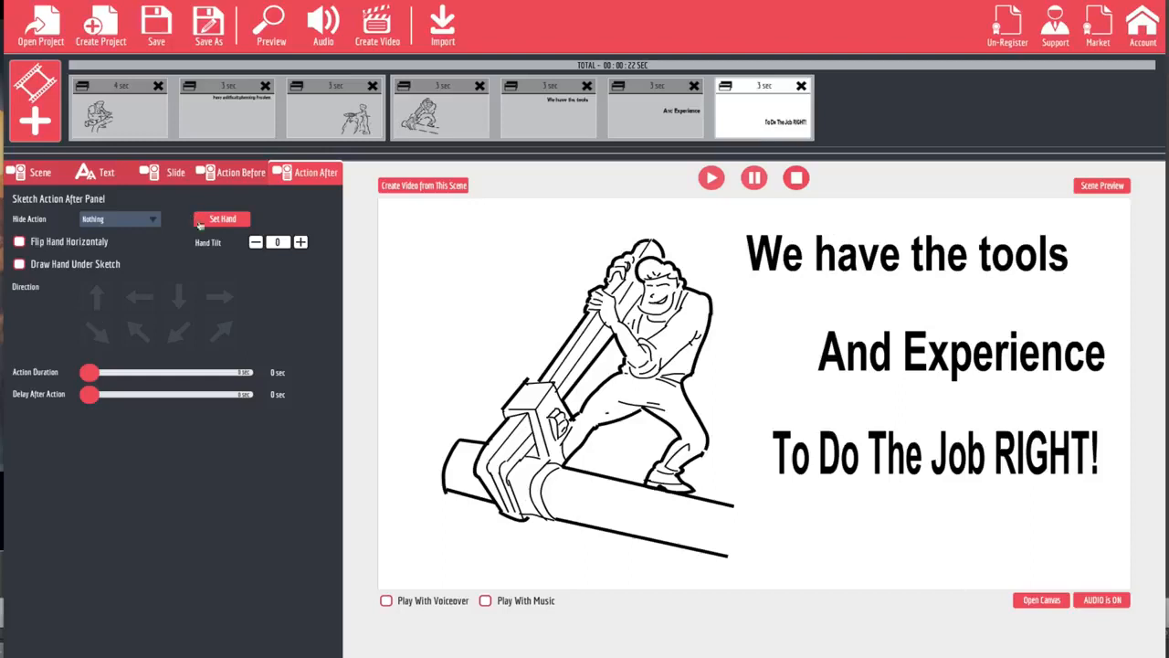
left_click(152, 222)
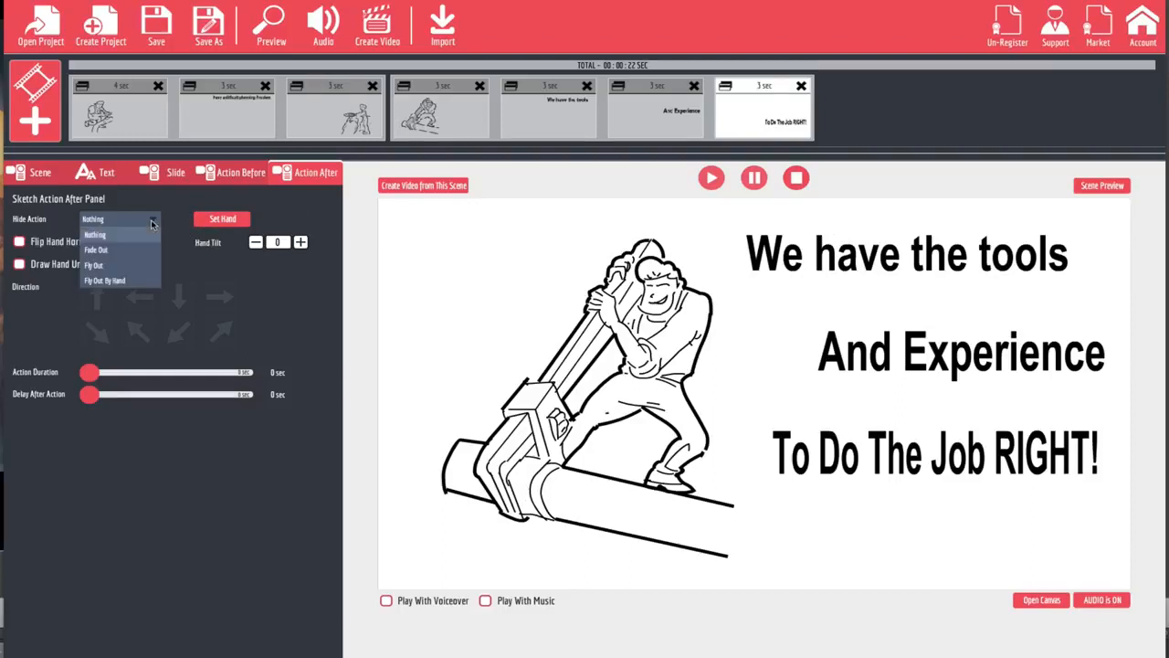
left_click(99, 249)
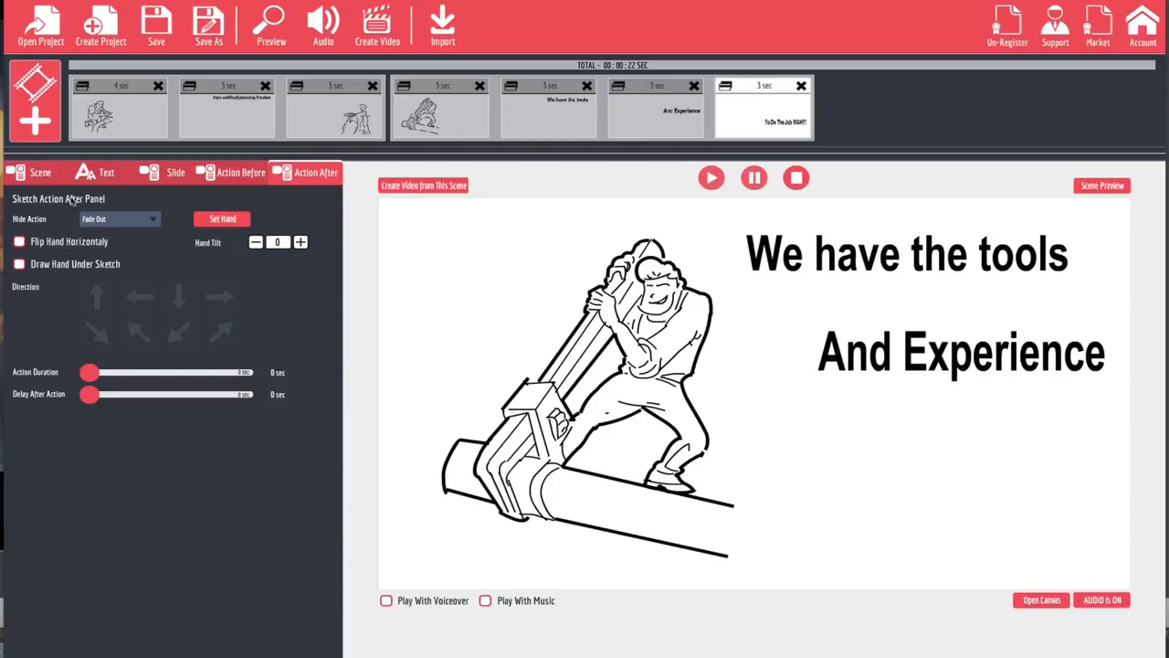
left_click(136, 219)
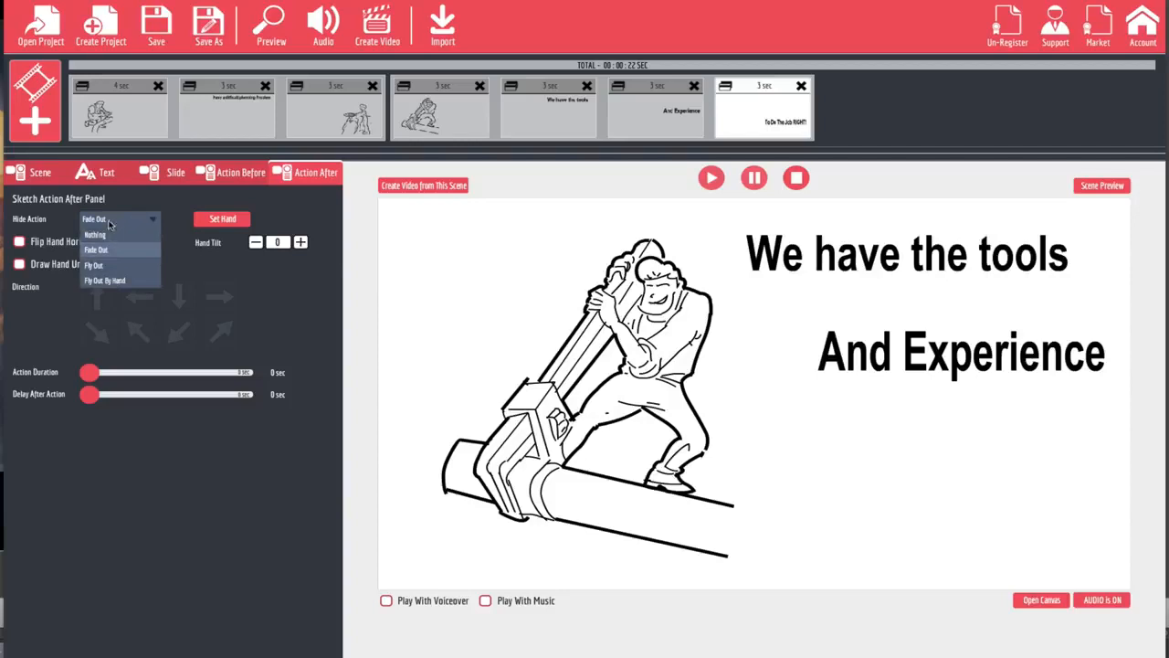
left_click(282, 289)
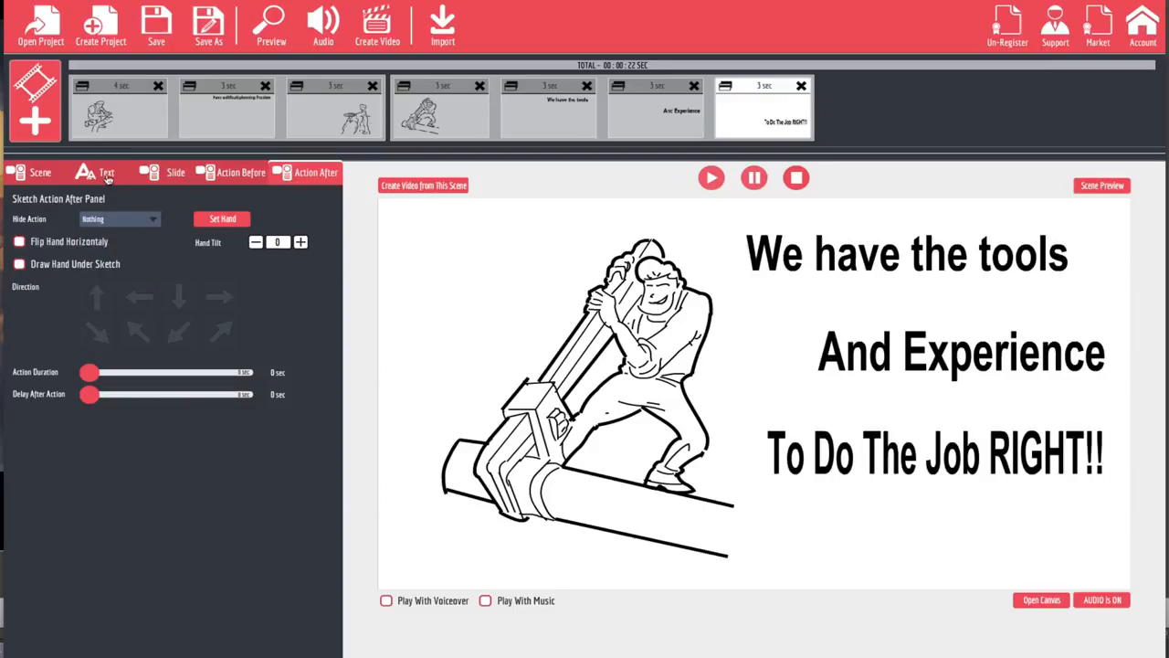
Step: Remove the extra exclamation mark from the last text line and set its font to Alfa Slab One
left_click(107, 176)
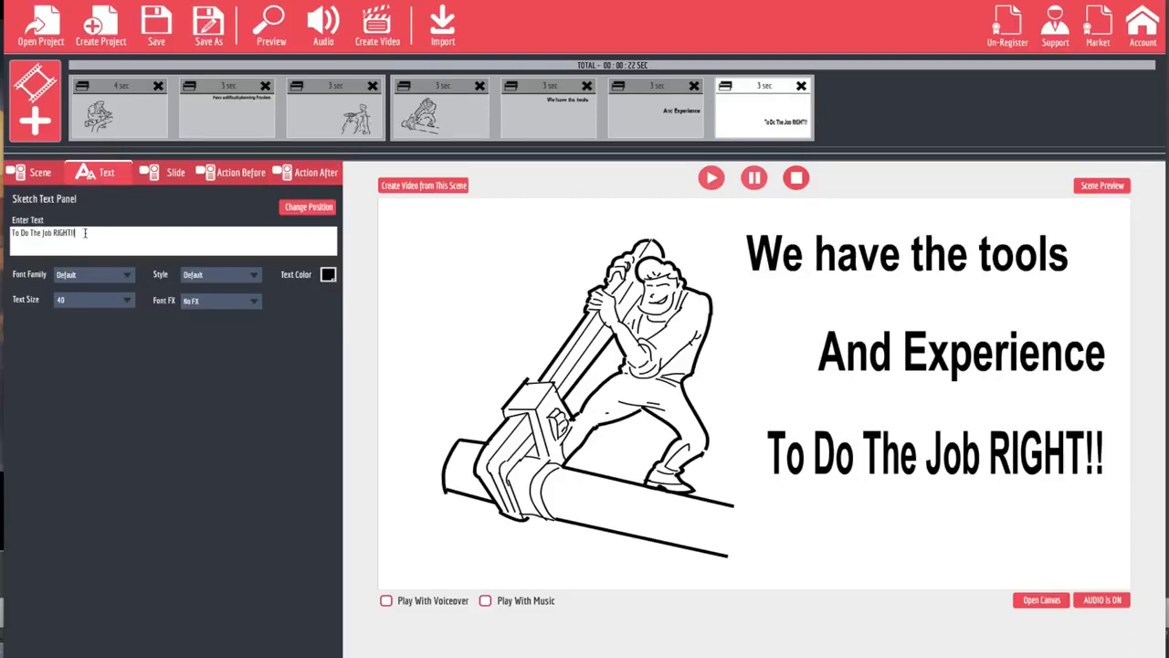
key("BackSpace")
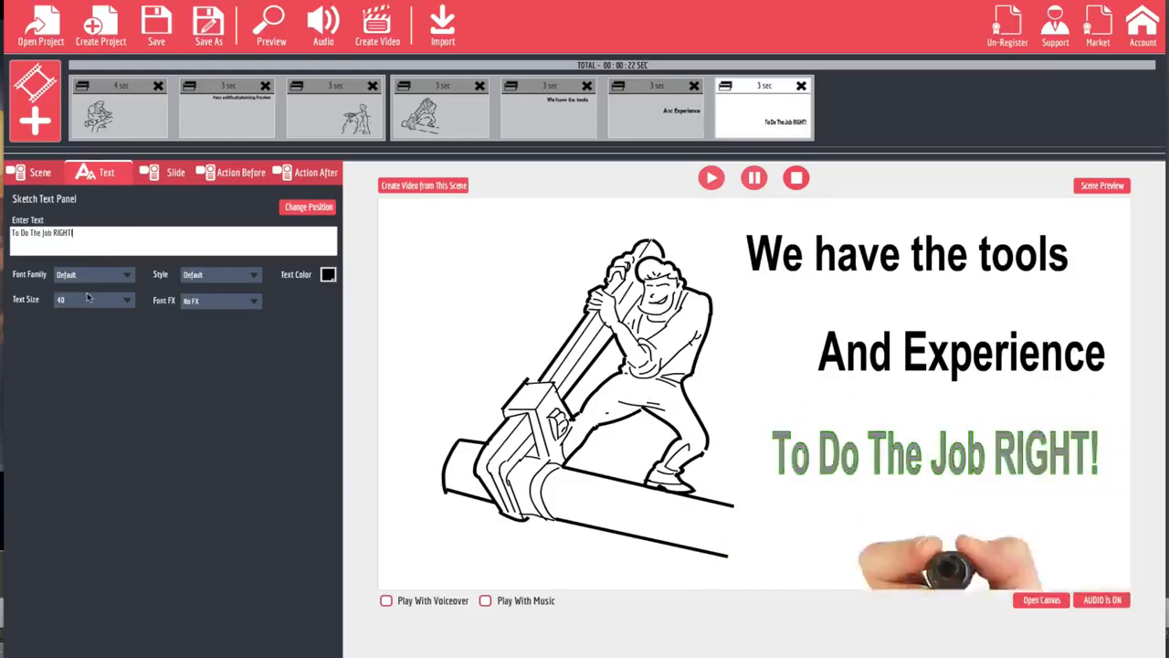
left_click(110, 278)
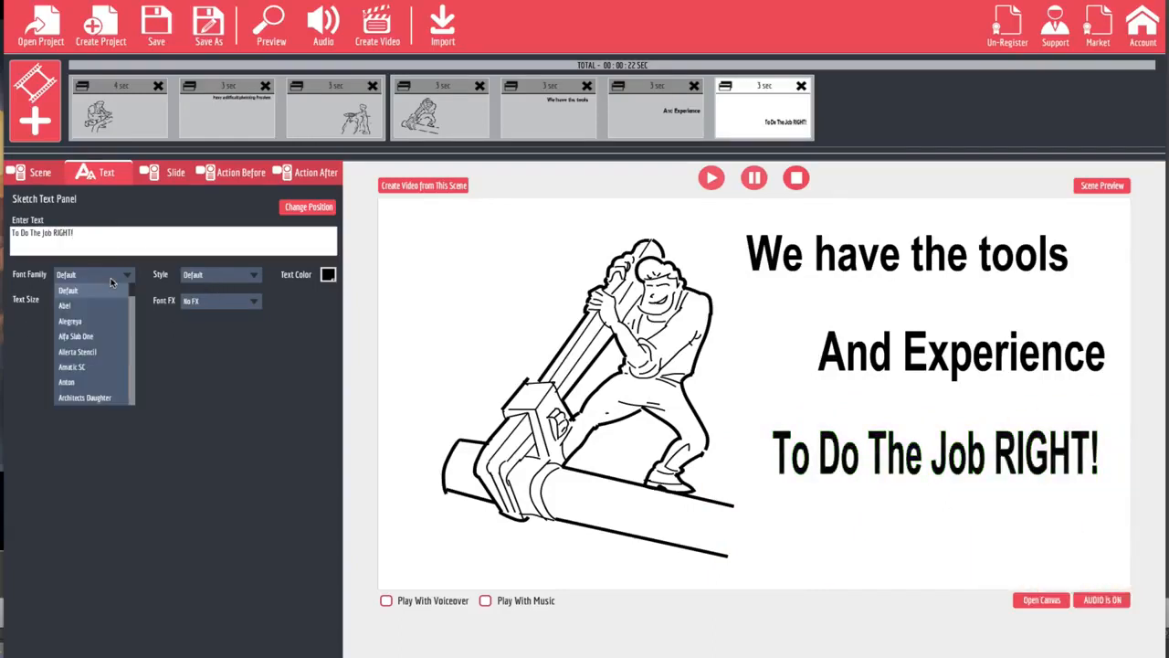
left_click(88, 338)
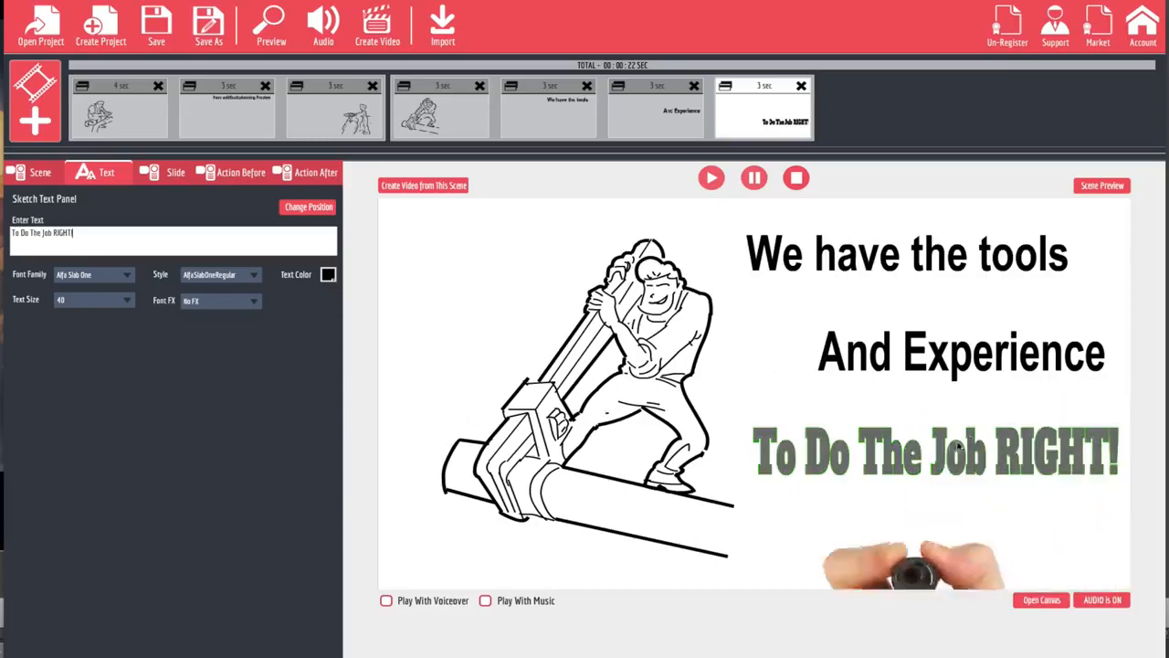
left_click(242, 276)
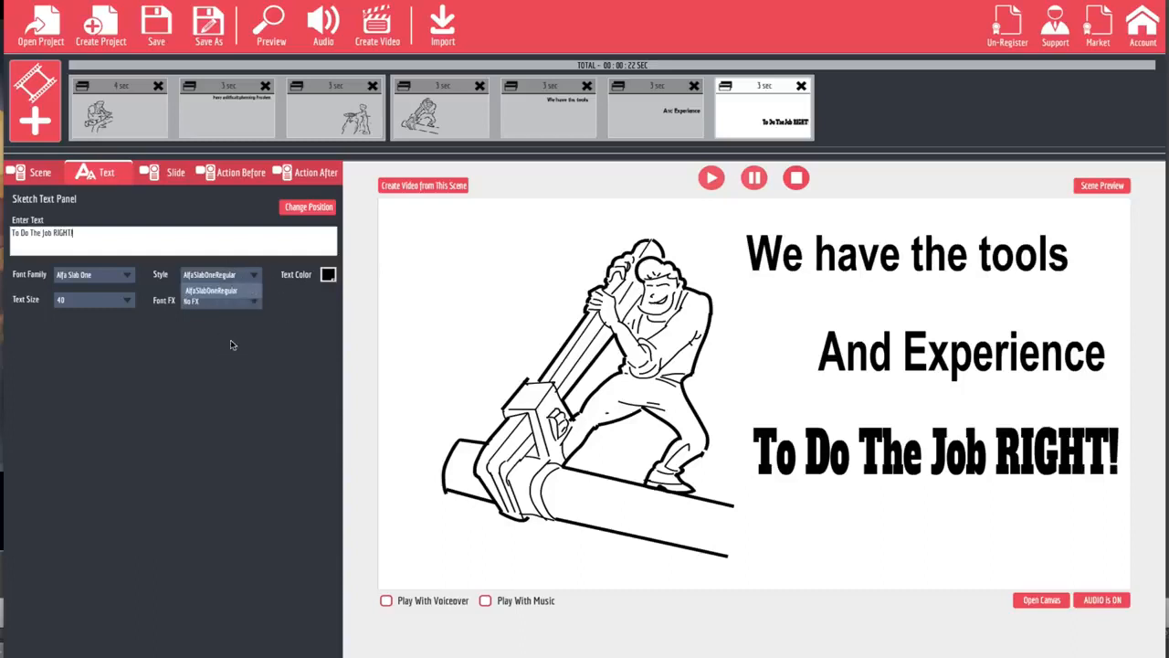
left_click(231, 313)
Step: Try the Dark Bloom and Black Clone Shift 1 font effects on the "To Do The Job RIGHT!" text
left_click(242, 304)
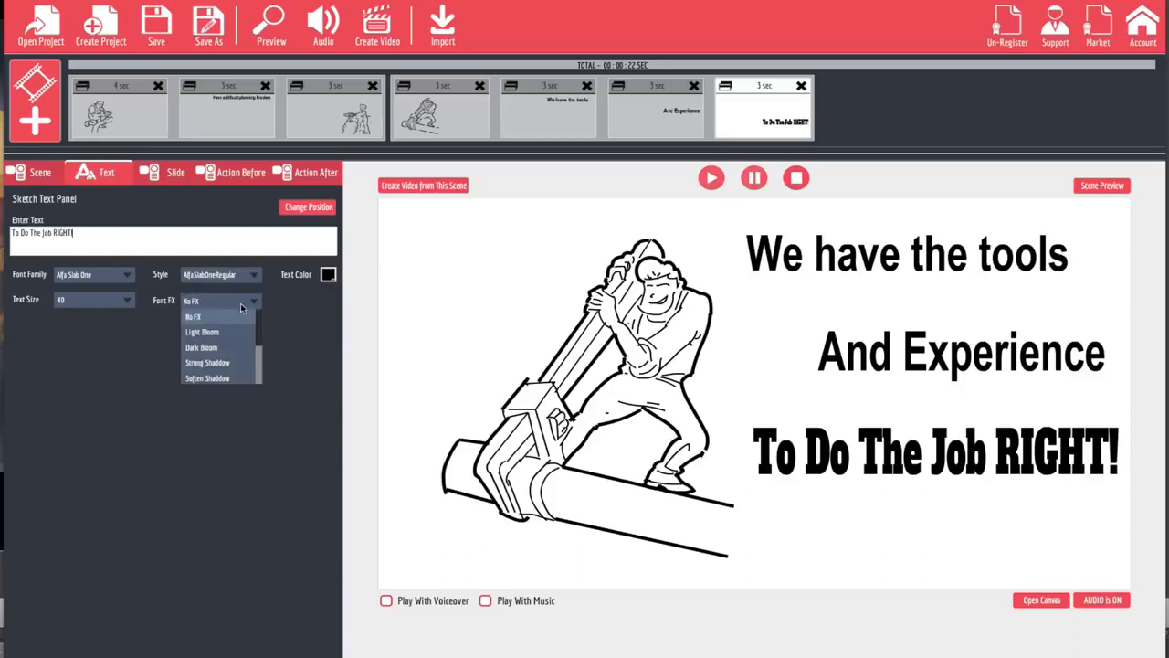
left_click(212, 348)
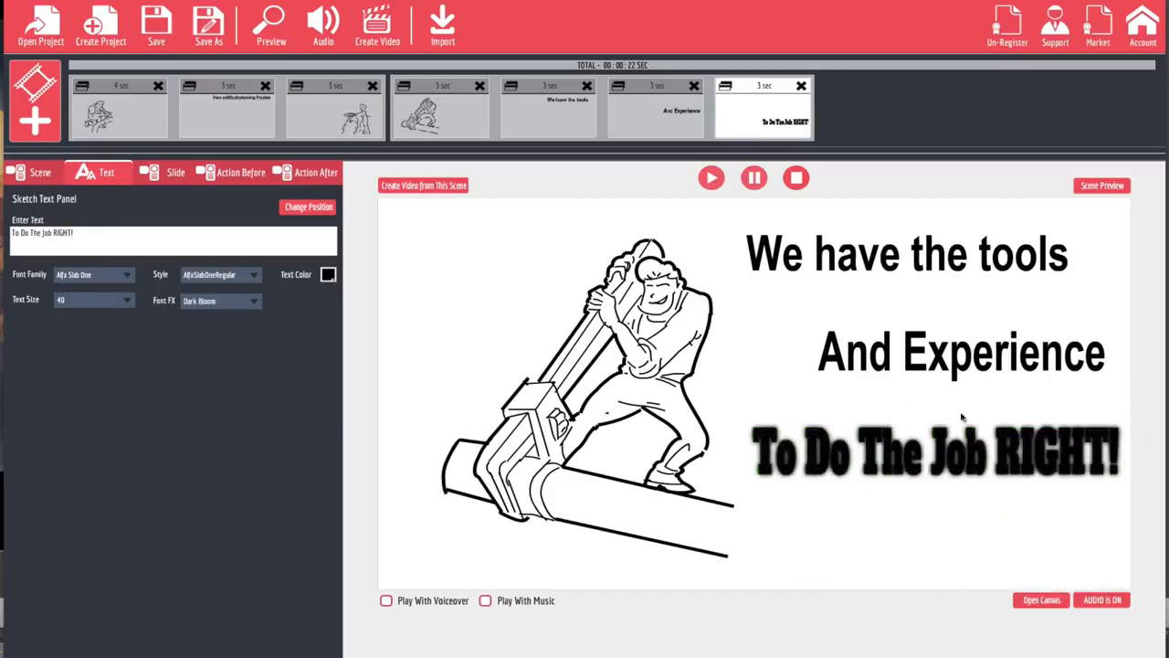
left_click(255, 303)
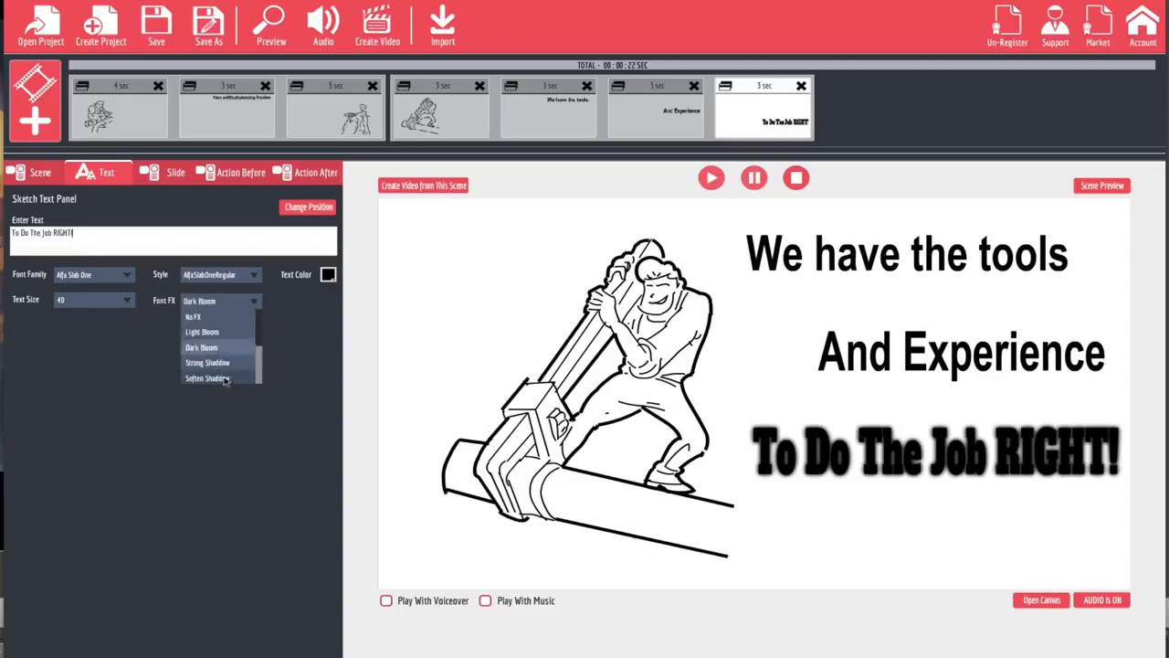
scroll(225, 379, "down", 3)
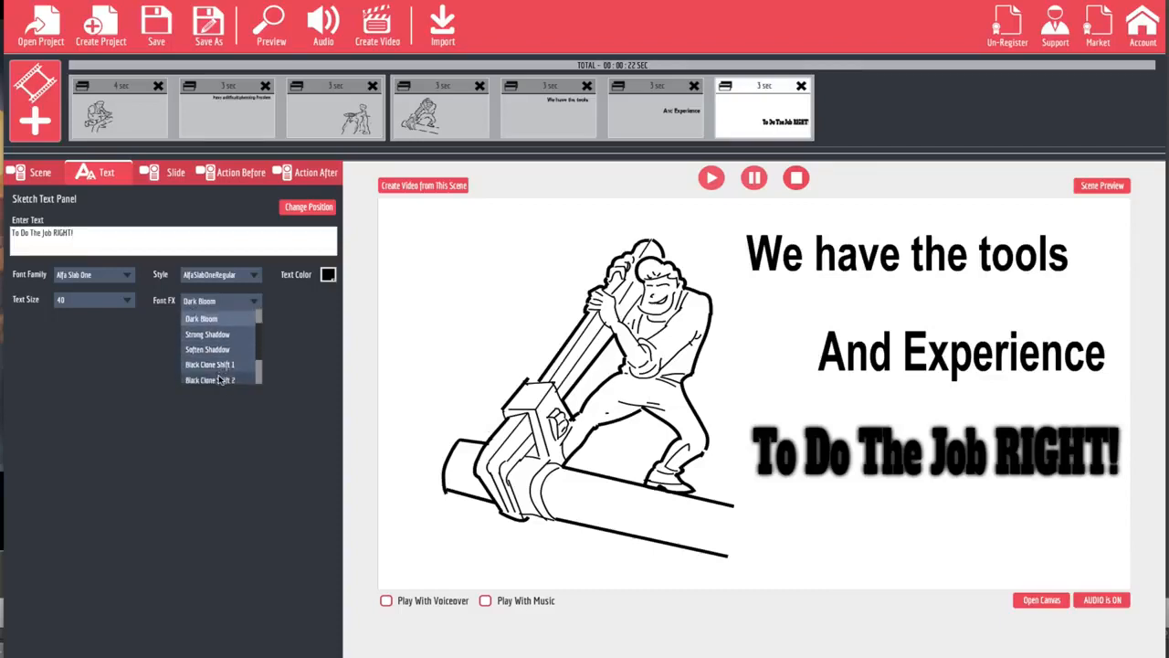
scroll(221, 375, "down", 1)
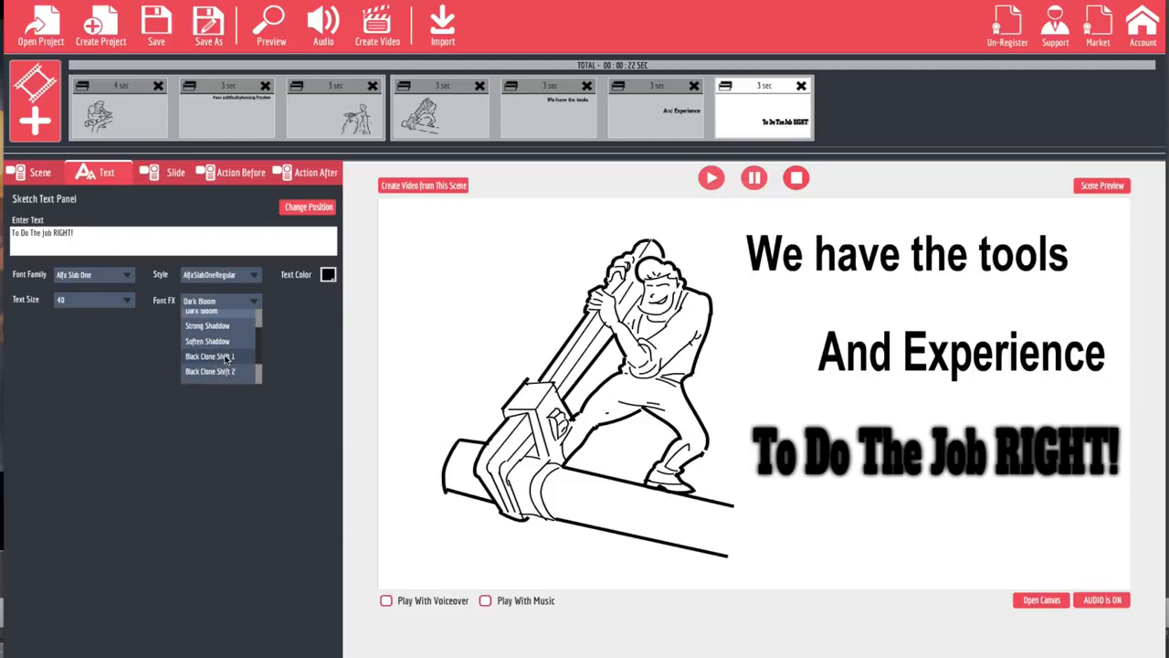
left_click(225, 356)
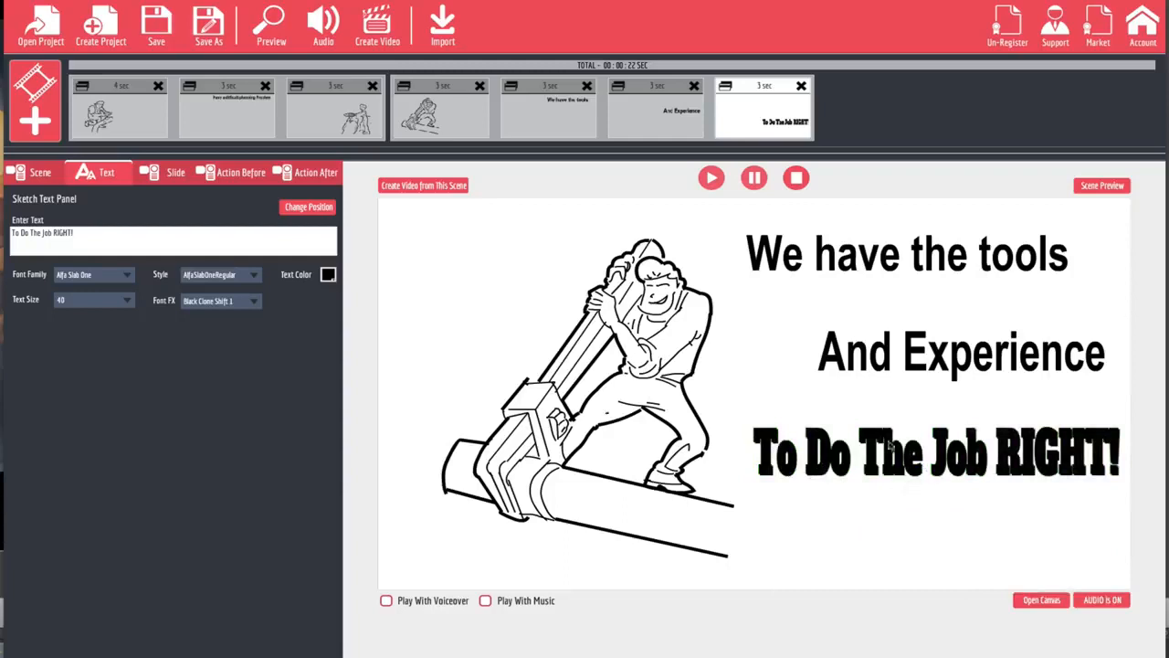
Step: Return the "To Do The Job RIGHT!" text to No FX and look at the available text sizes
left_click(253, 301)
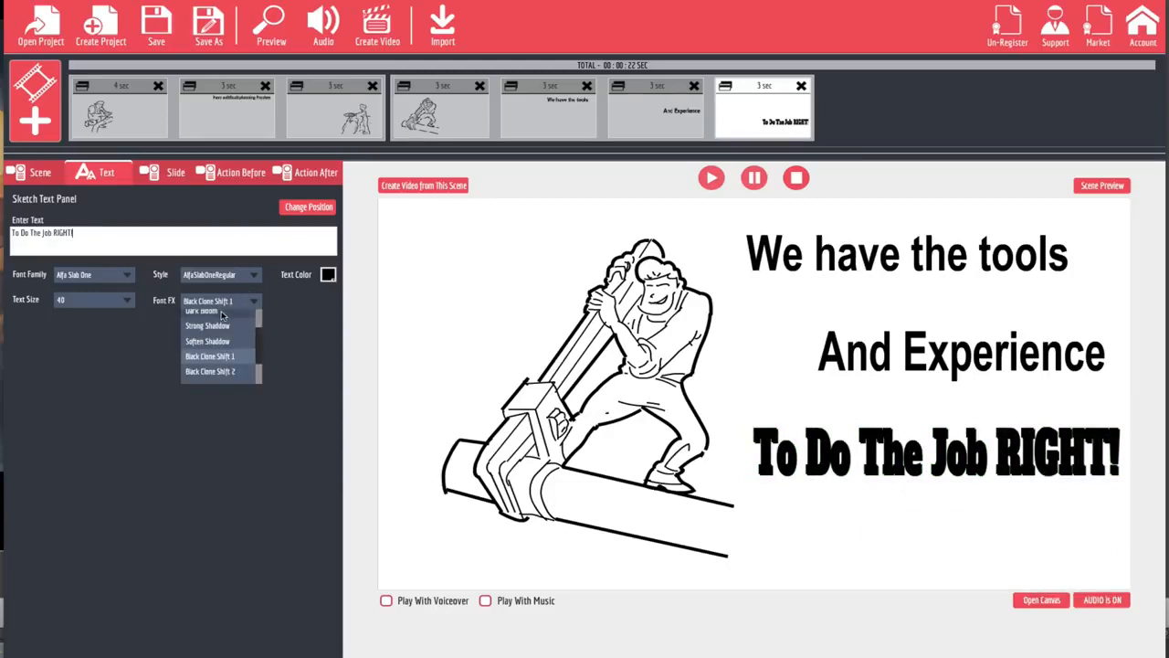
scroll(222, 328, "up", 2)
scroll(222, 317, "up", 2)
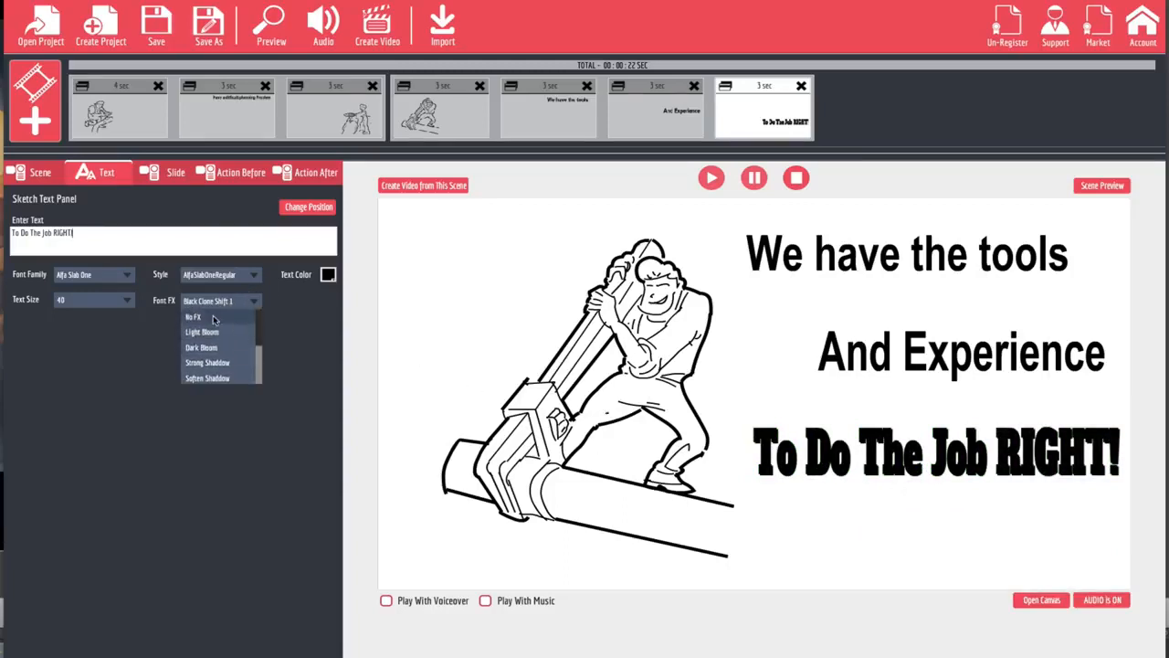
left_click(213, 315)
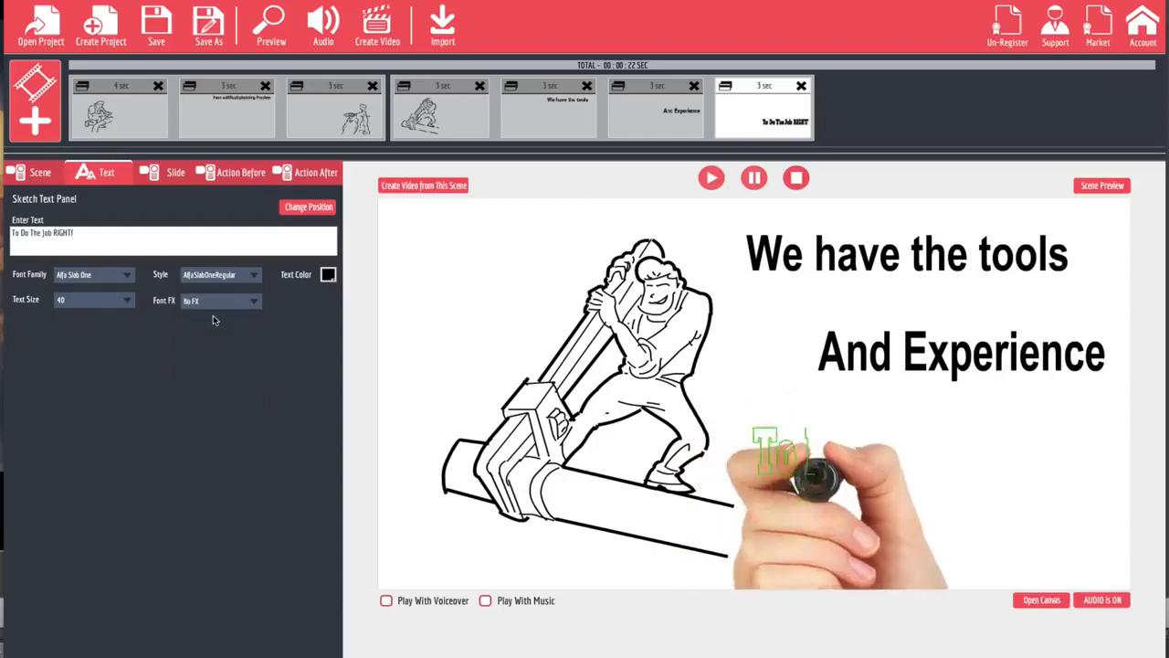
left_click(124, 301)
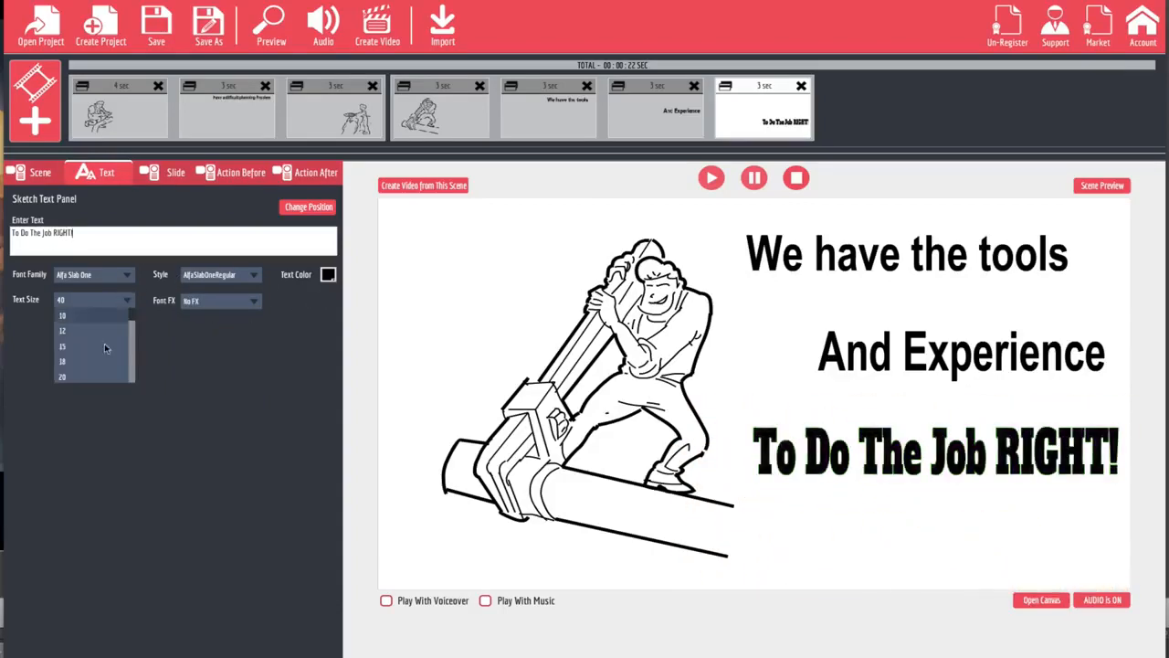
left_click(318, 303)
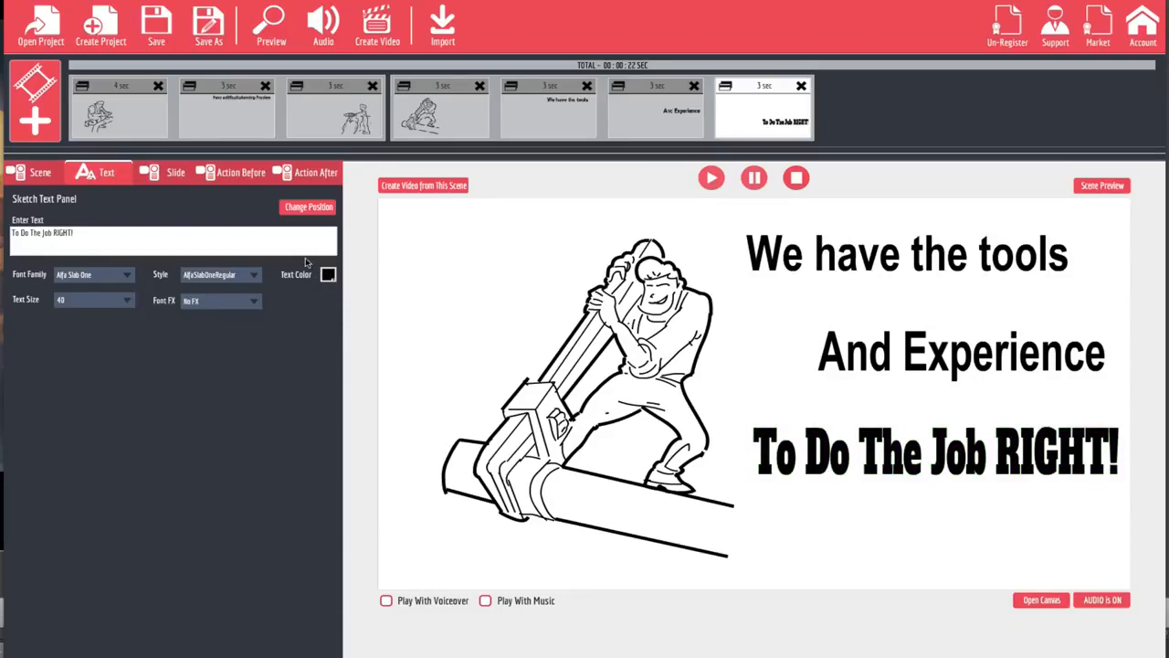